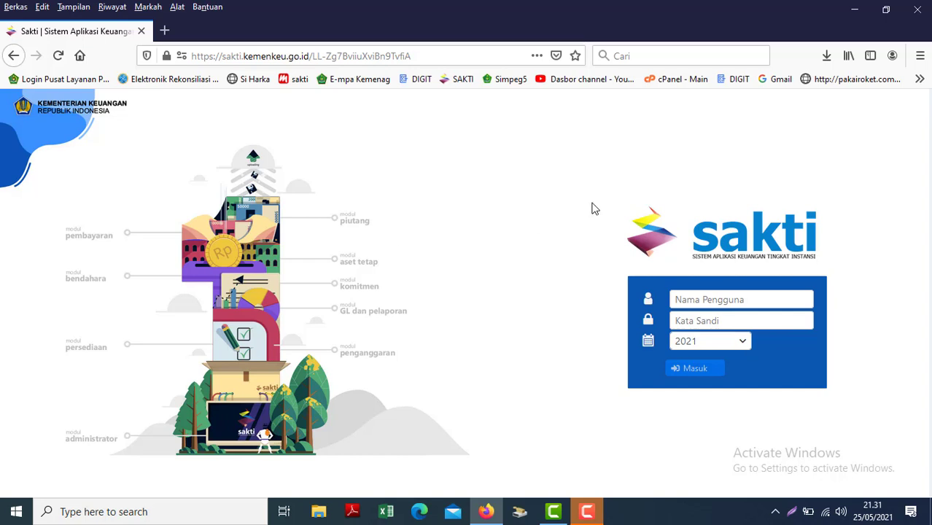
Log in to SAKTI with the saved satker operator login for fiscal year 2021.
left_click(701, 299)
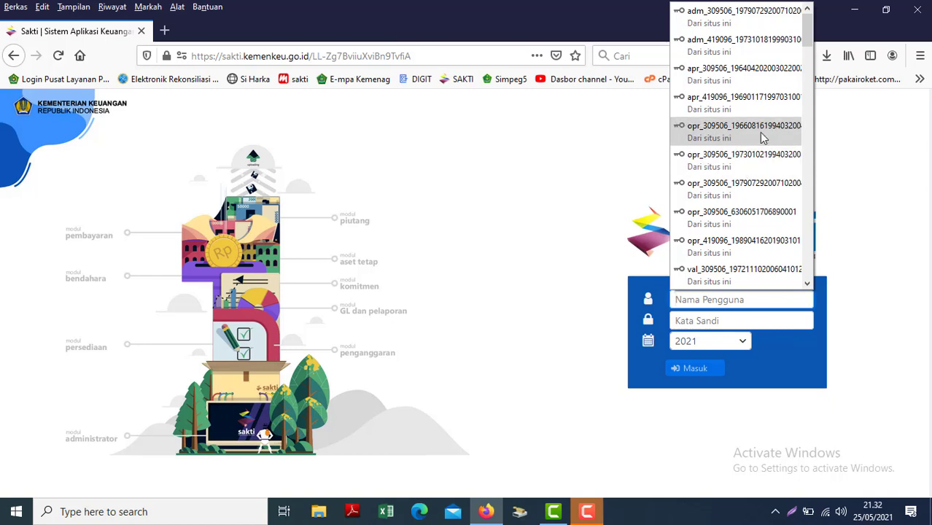
left_click(728, 135)
left_click(695, 369)
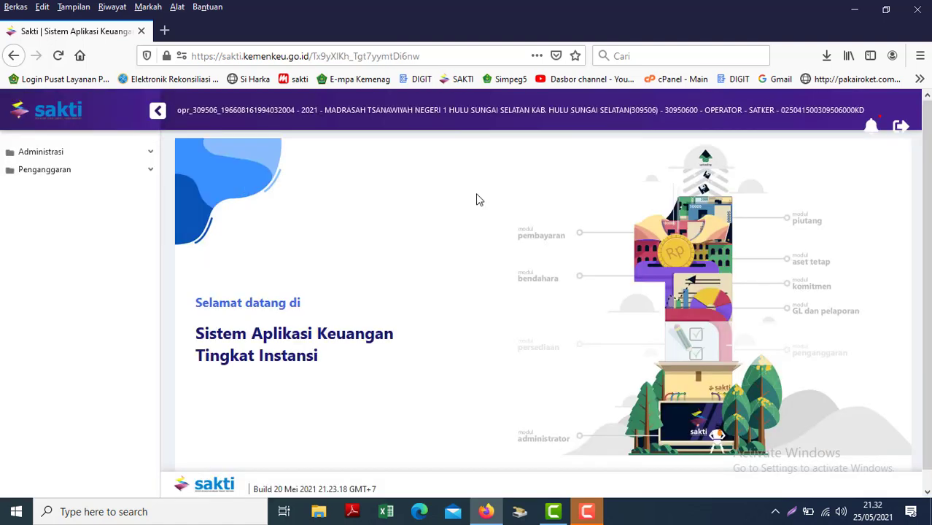
left_click(78, 174)
Open Memilih Status History under Utility and decline copying the revision to POK.
left_click(51, 249)
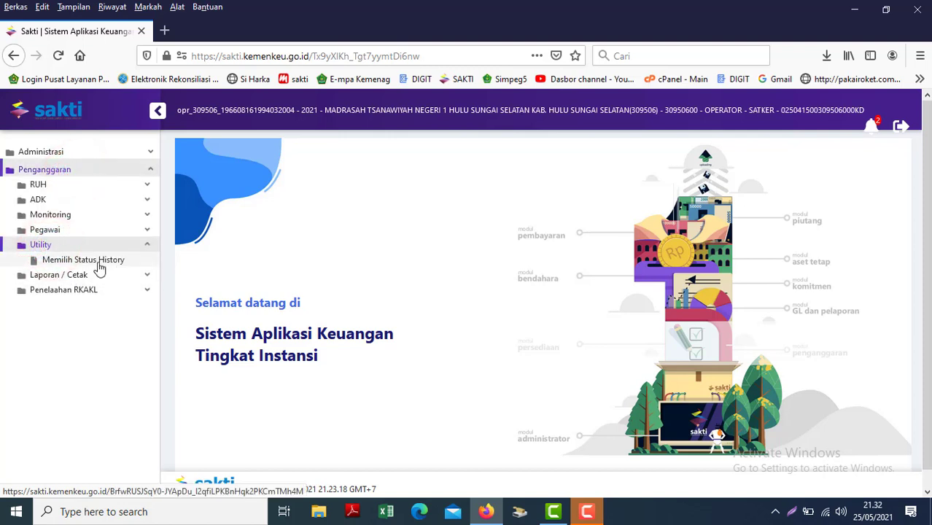
left_click(97, 265)
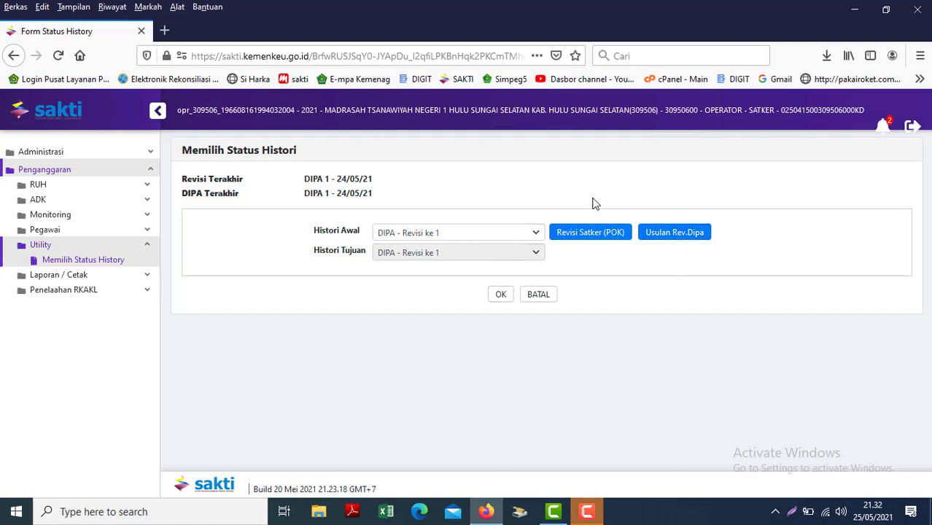
left_click(580, 233)
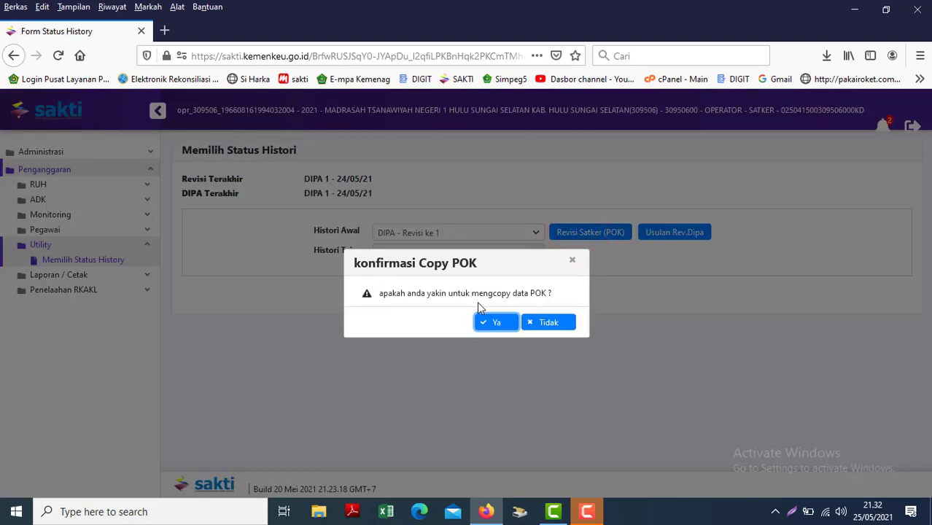
left_click(551, 324)
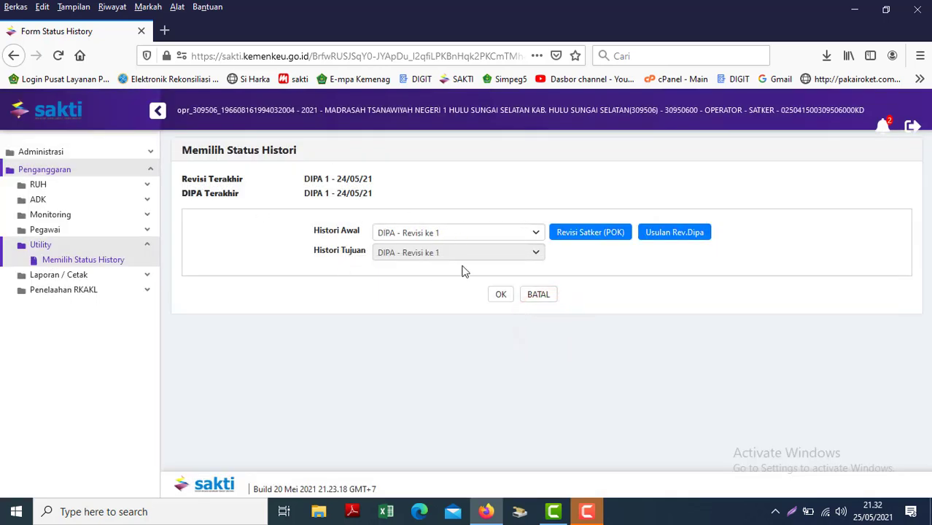
Review the Histori Awal list, leaving it at DIPA - Revisi ke 1.
left_click(407, 234)
left_click(409, 239)
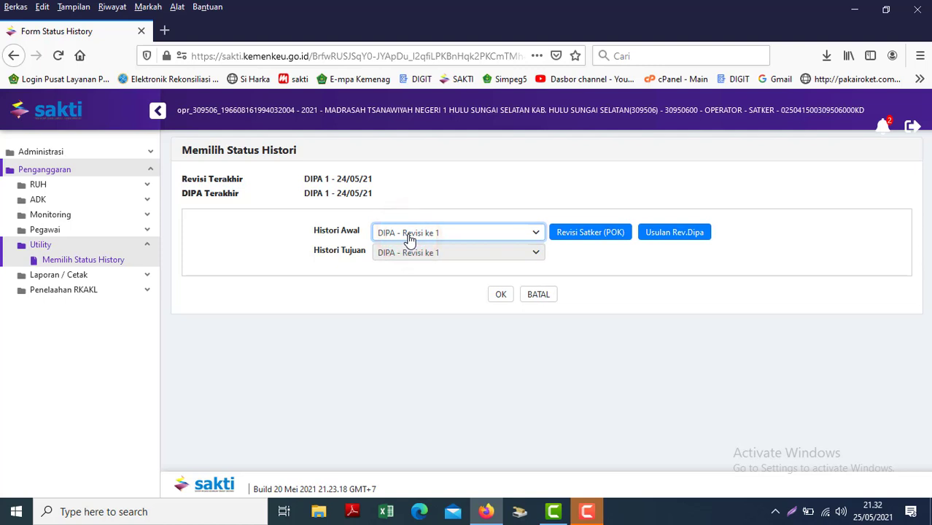
left_click(409, 238)
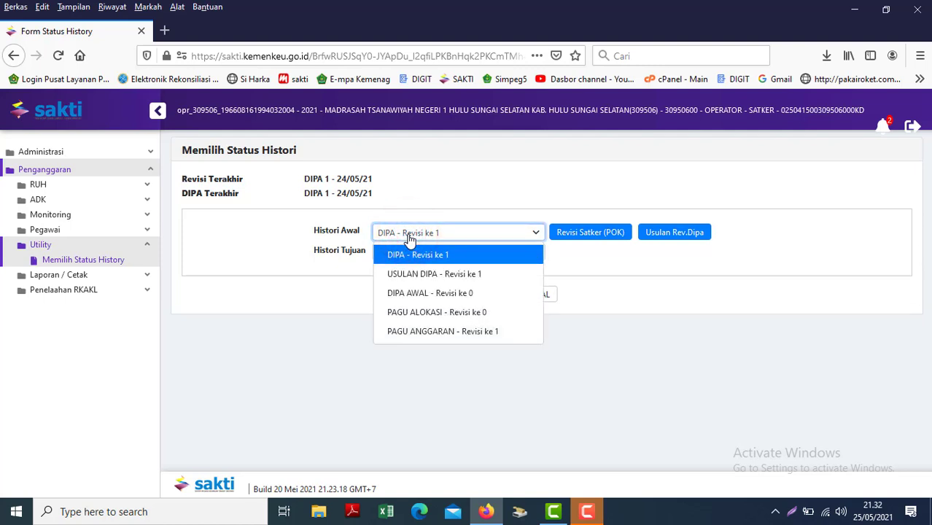
left_click(409, 238)
left_click(409, 239)
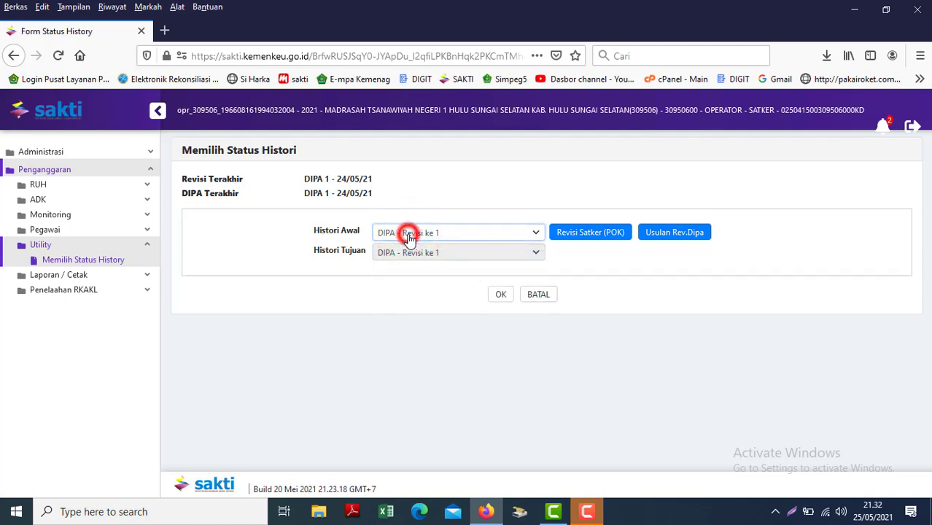
left_click(409, 239)
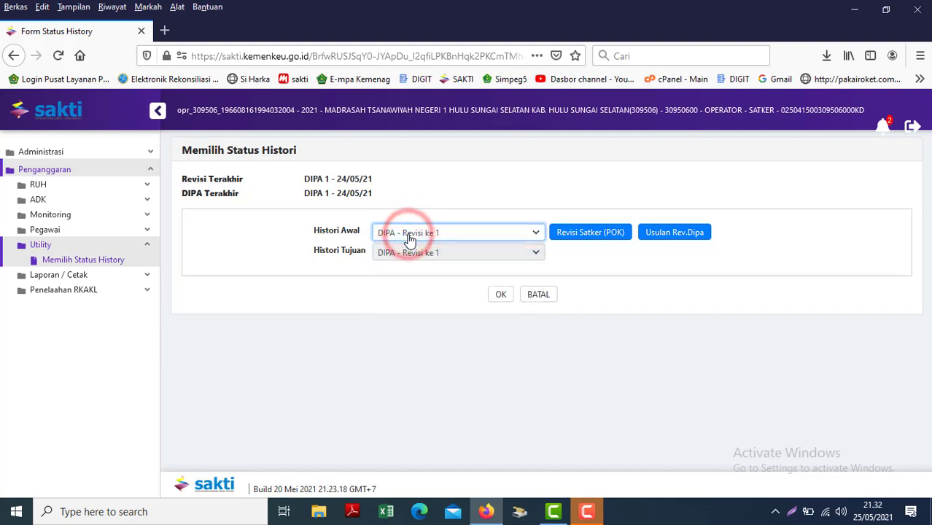
left_click(406, 232)
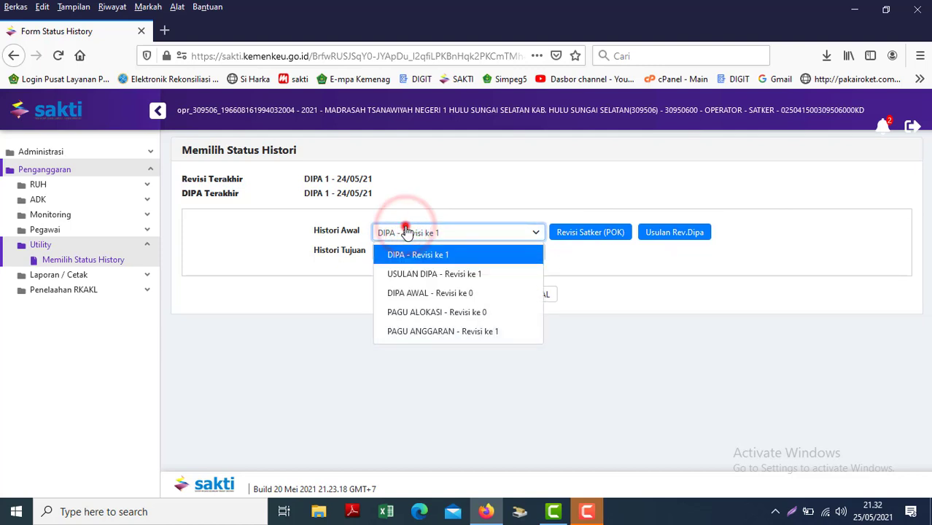
left_click(406, 232)
Open the Monitoring Digital Stamp page for the madrasah satker.
left_click(69, 227)
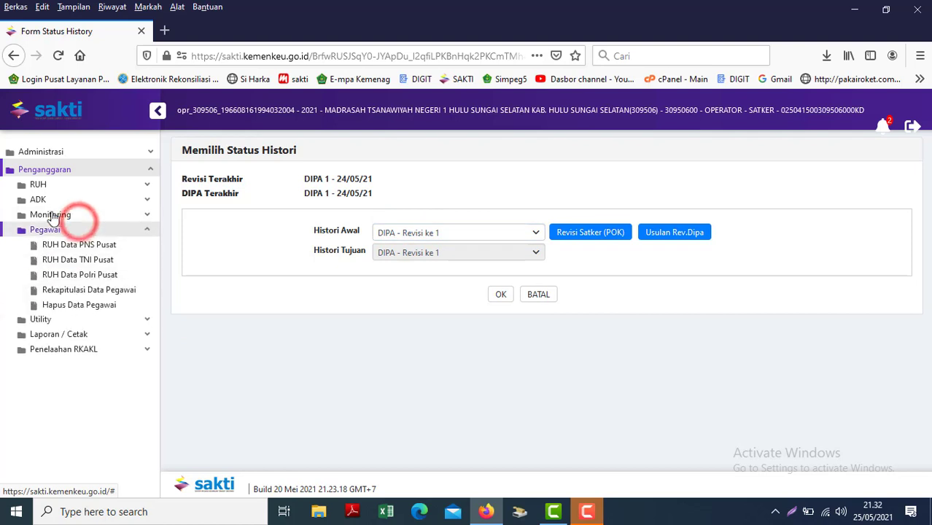
left_click(50, 216)
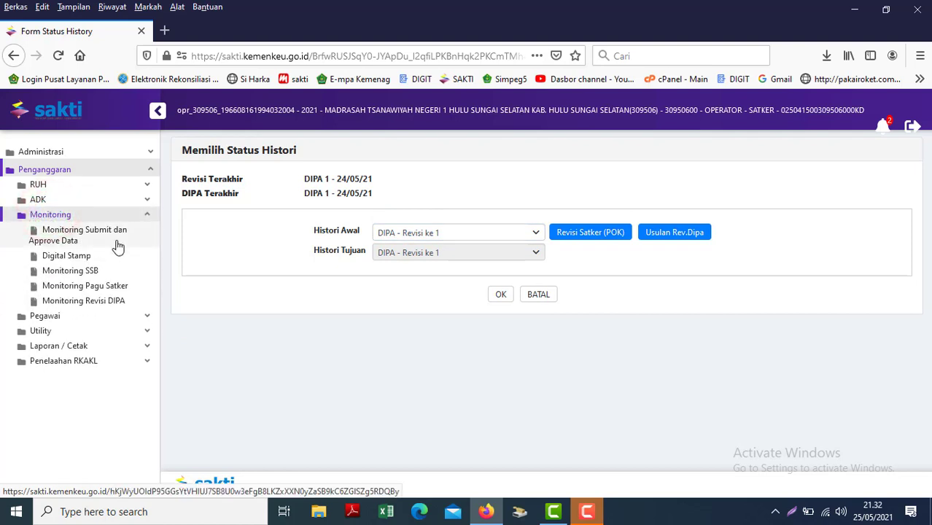
left_click(62, 256)
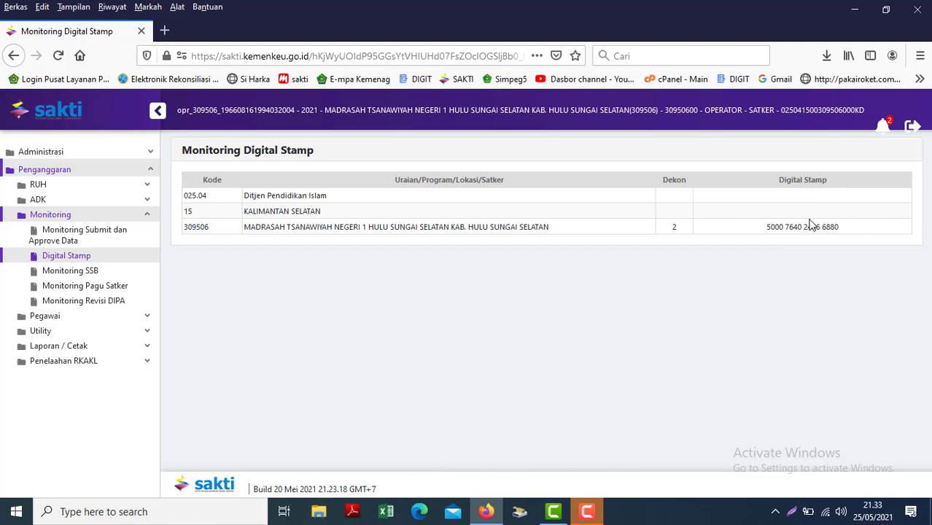
left_click_drag(762, 228, 849, 228)
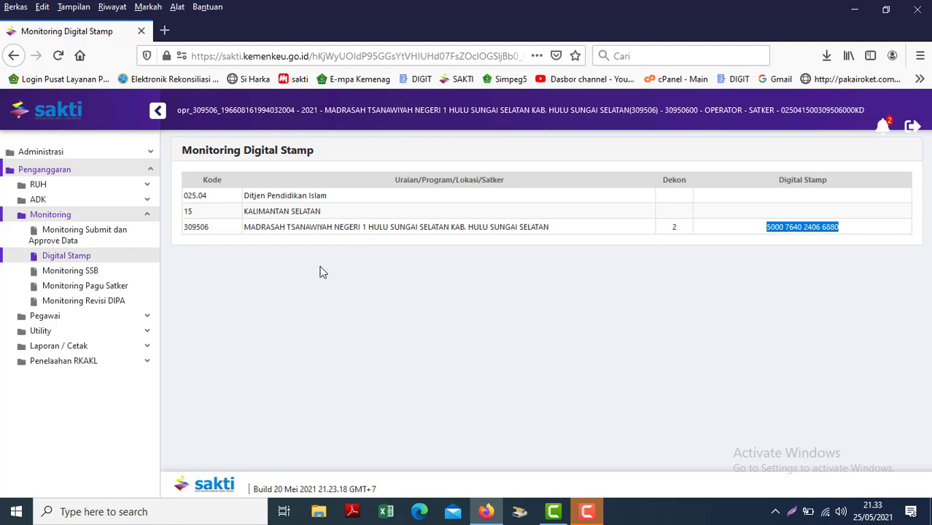
left_click(54, 329)
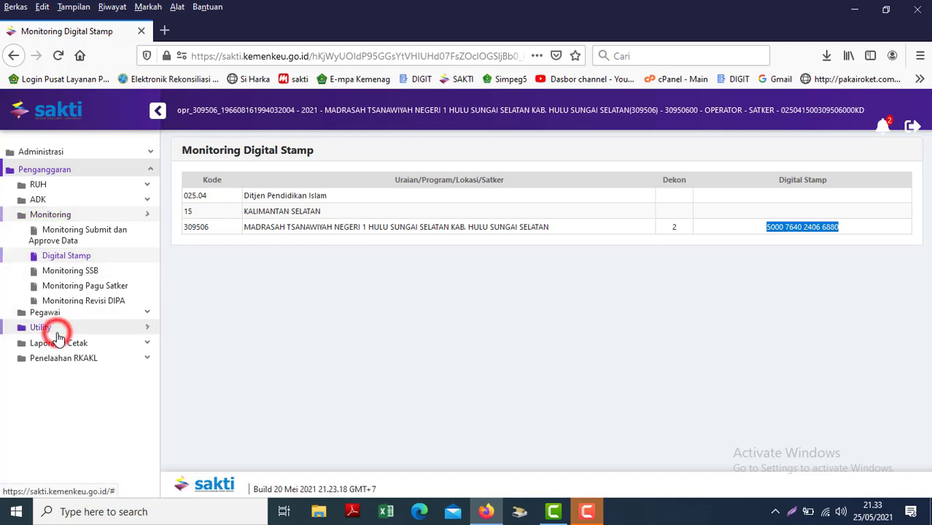
left_click(59, 259)
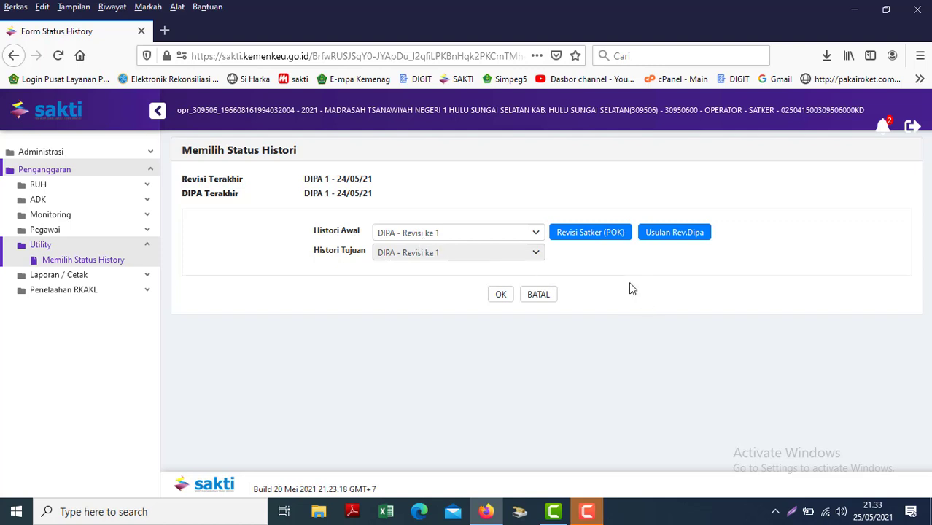
Copy the DIPA revision into a new satker POK revision, SATKER 1 - 25/05/21.
left_click(588, 238)
left_click(493, 322)
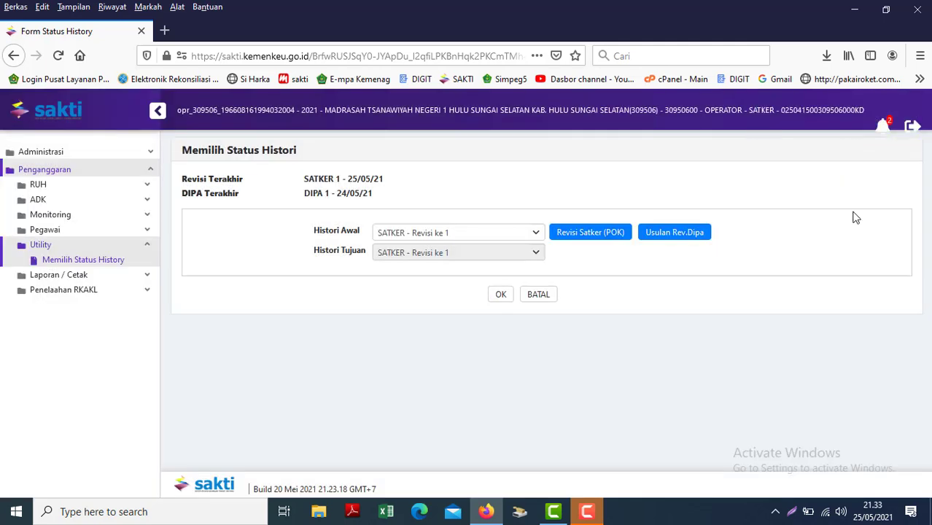
left_click(604, 235)
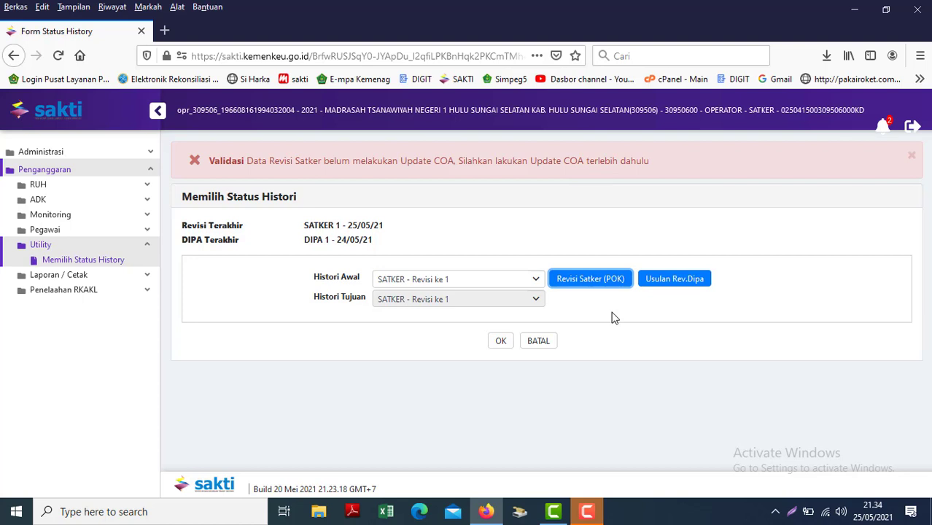
Dismiss the Update COA validation alert.
left_click(198, 164)
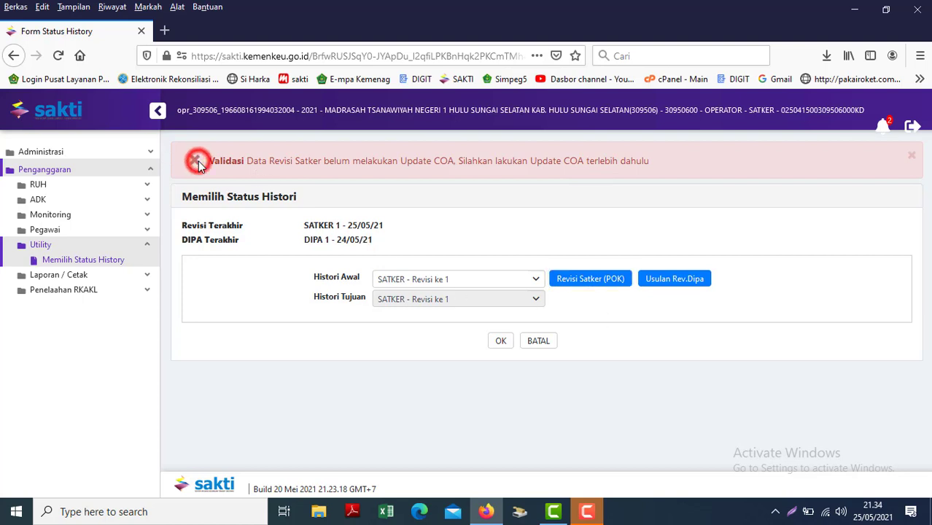
left_click(197, 162)
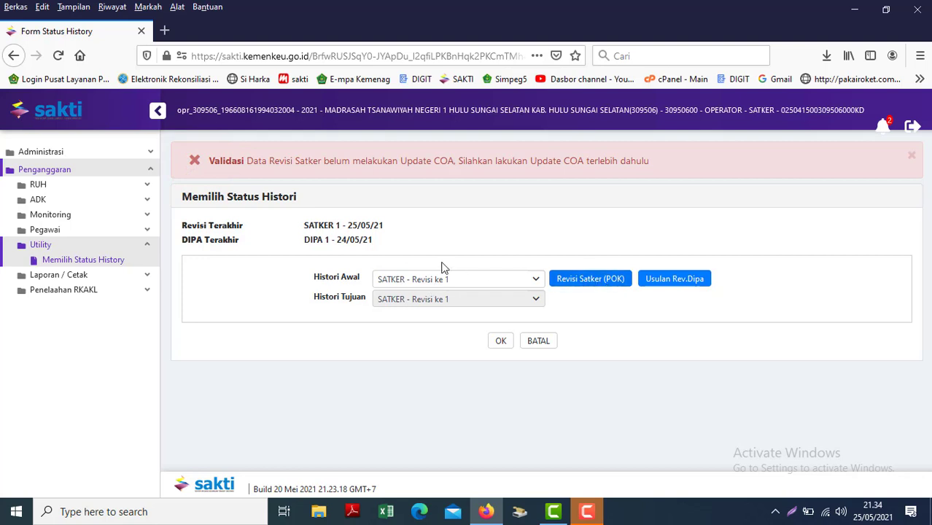
left_click(910, 155)
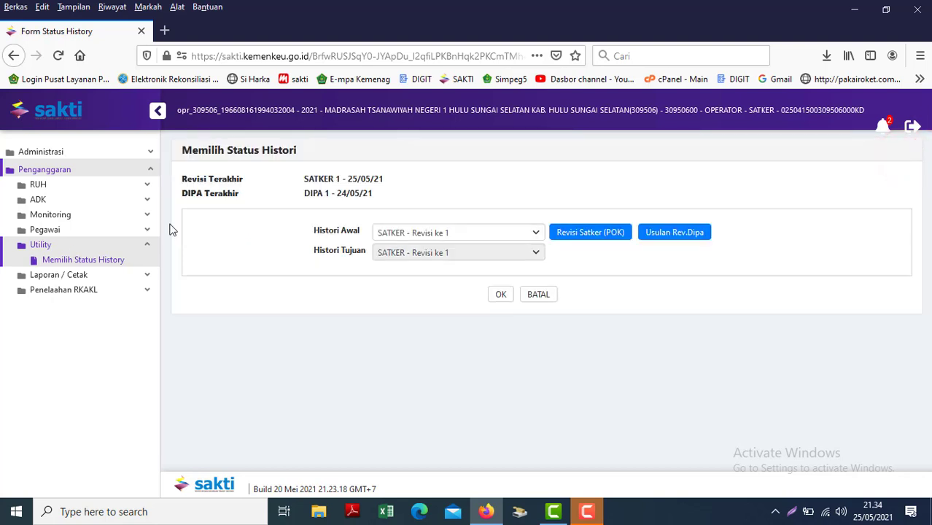
left_click(63, 183)
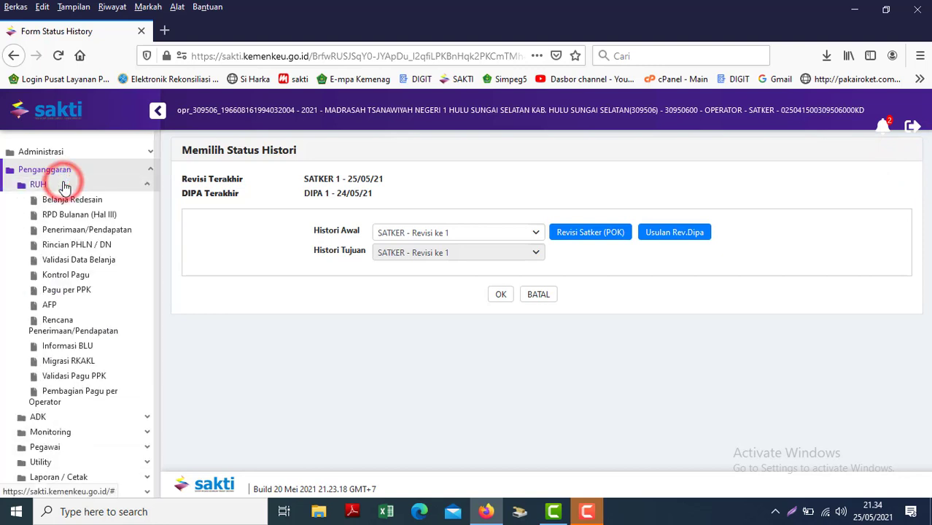
Load Belanja Redesain for satker 309506 with KRO 2129.QEK, totalling 774.400.000.
left_click(72, 203)
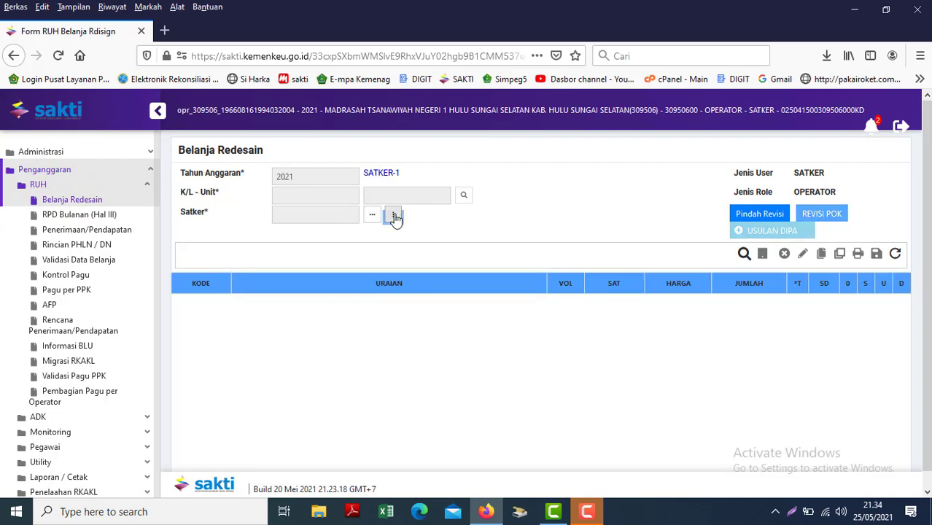
left_click(394, 217)
double_click(605, 231)
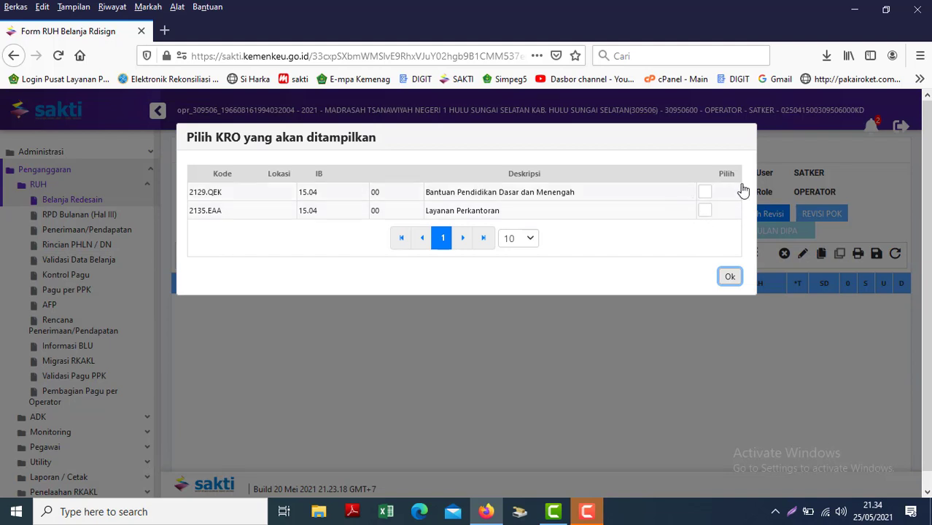
left_click(705, 195)
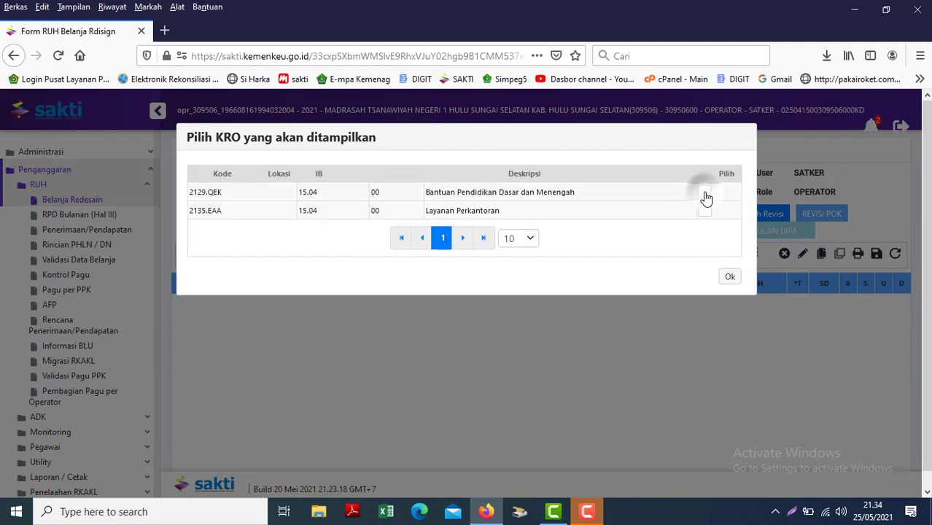
left_click(725, 286)
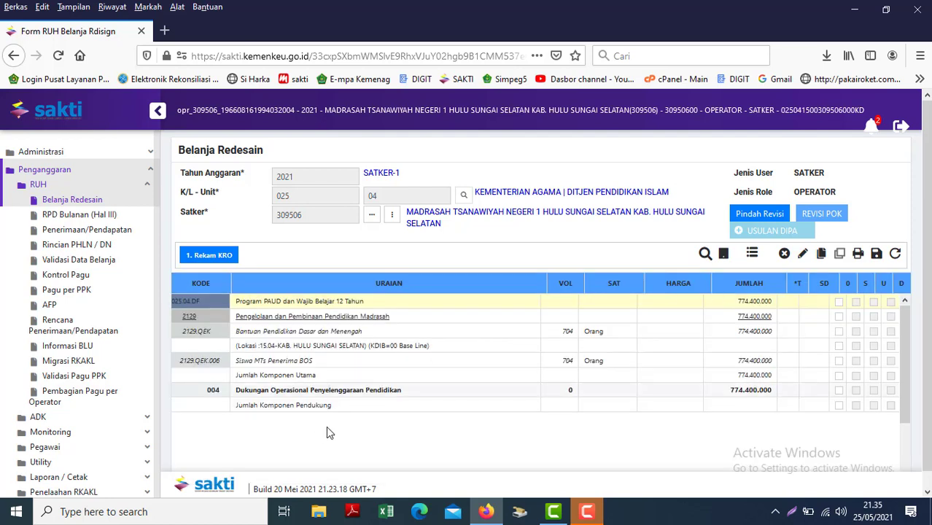
Expand component 004 and browse its budget lines, selecting the Jumlah Komponen Utama row.
left_click(276, 396)
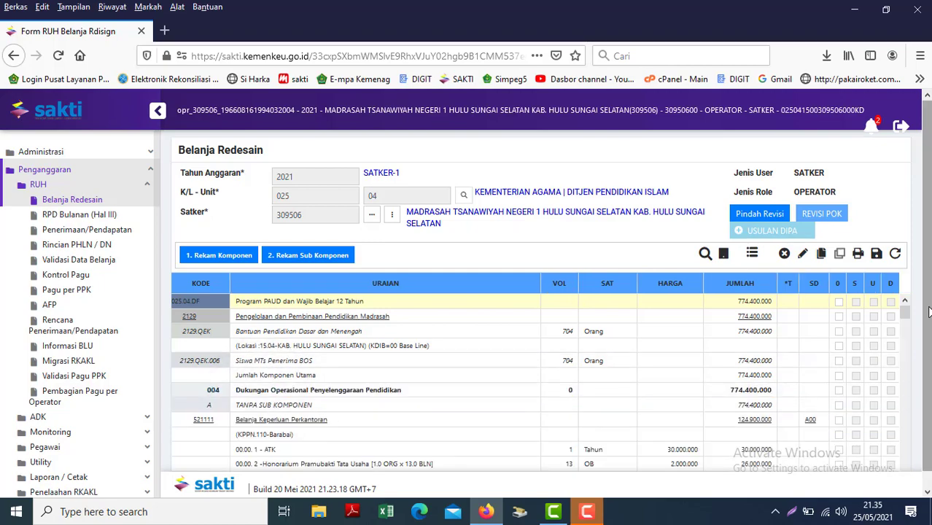
mouse_move(909, 321)
left_mouse_down()
mouse_move(904, 375)
mouse_move(894, 332)
left_mouse_up()
scroll(894, 332, "up", 1)
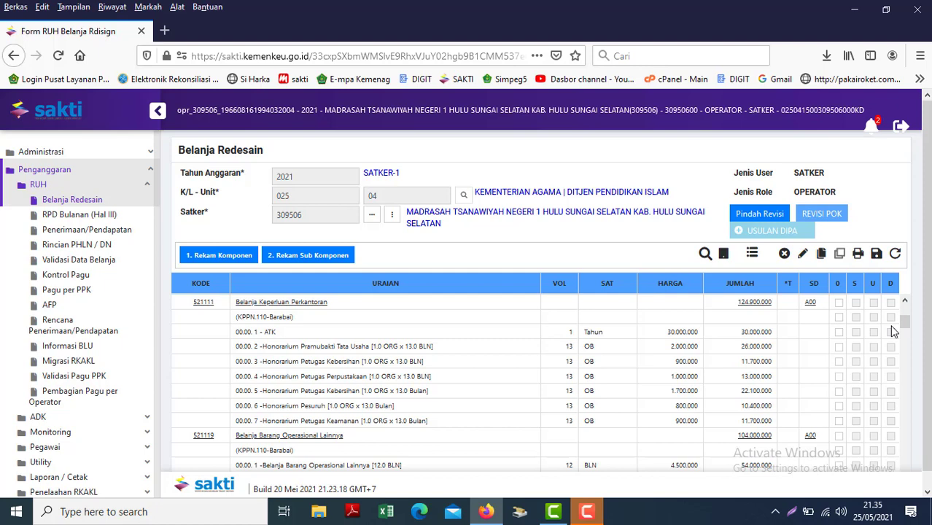
left_click(452, 374)
scroll(453, 377, "up", 3)
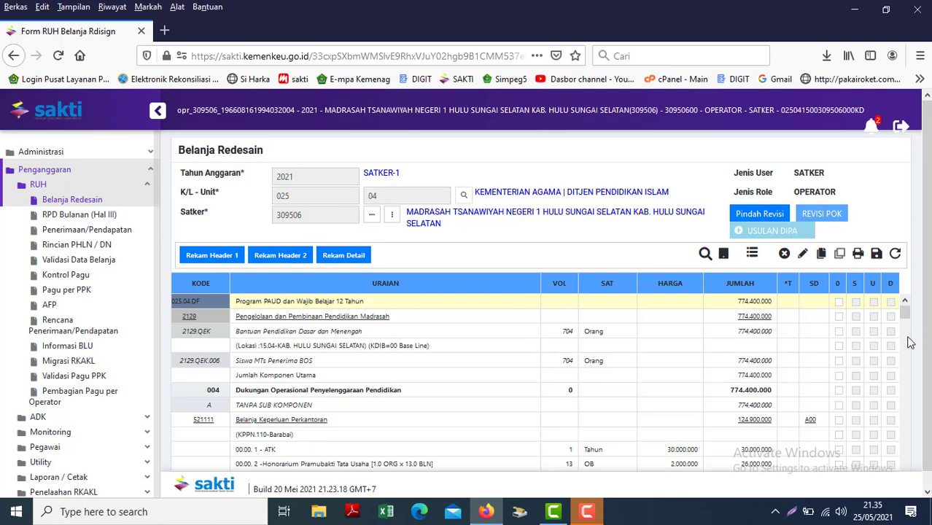
scroll(906, 337, "down", 3)
left_click(366, 406)
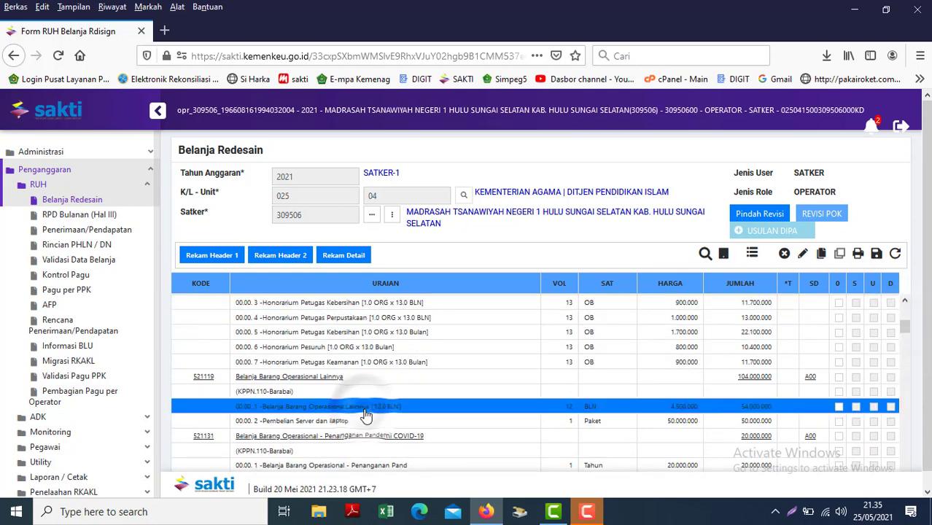
scroll(366, 413, "down", 5)
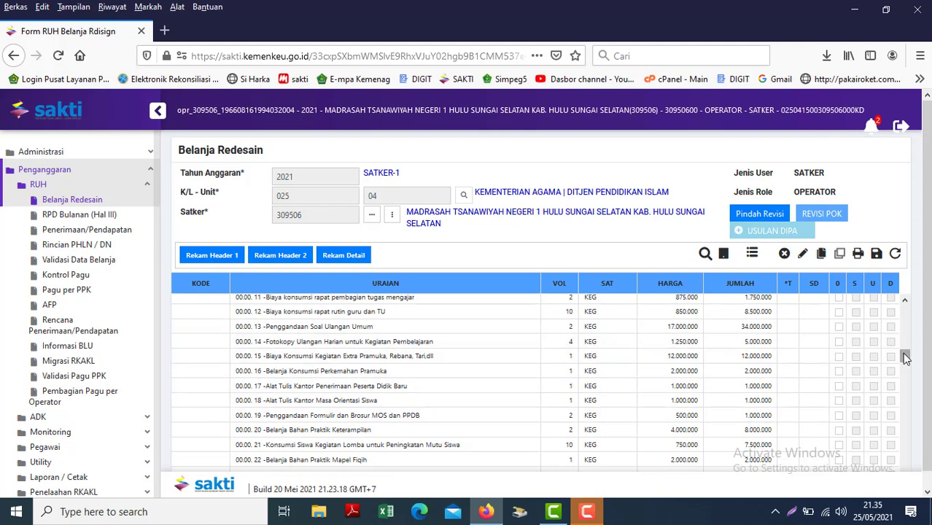
left_click_drag(904, 356, 905, 320)
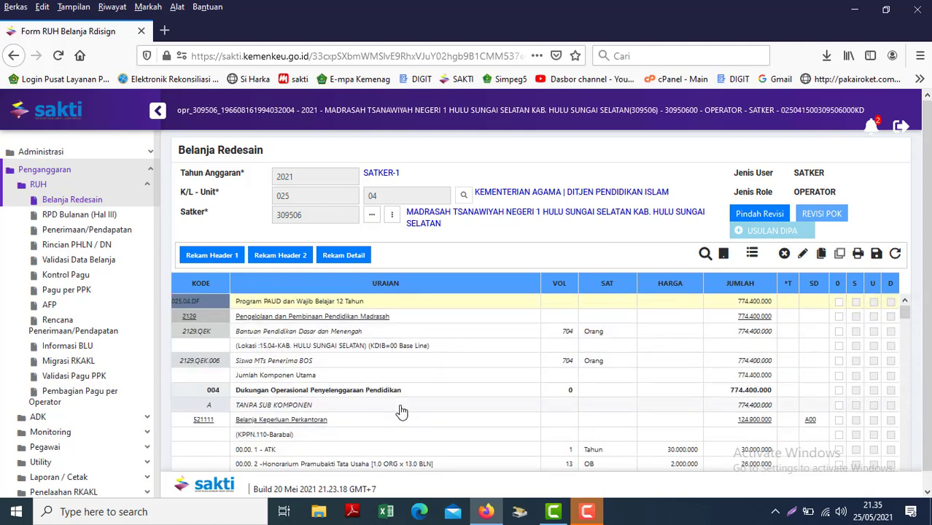
left_click(272, 375)
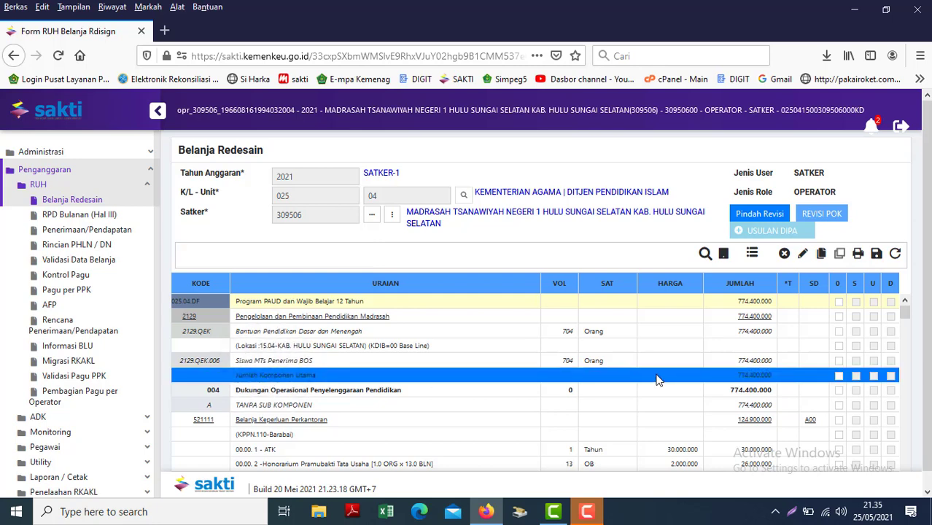
Save the revised Belanja Redesain items, confirming with Yes.
left_click(876, 253)
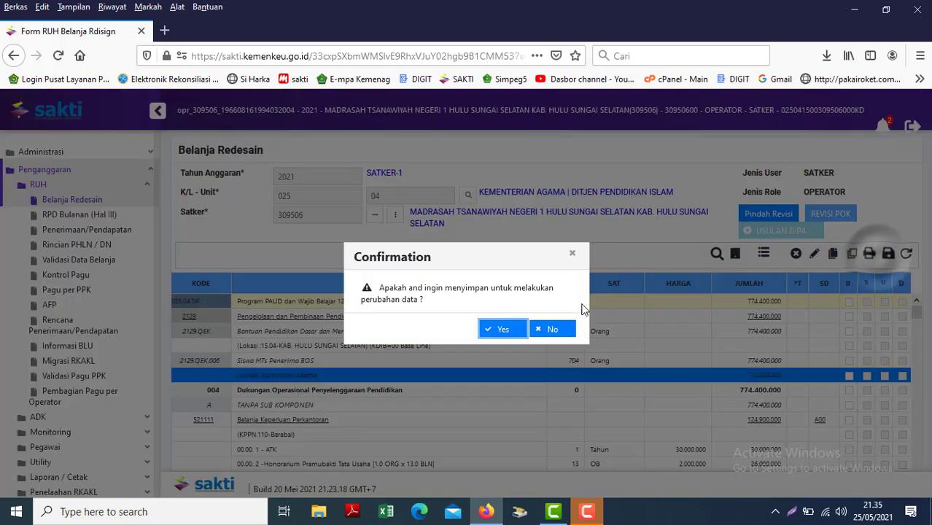
left_click(504, 330)
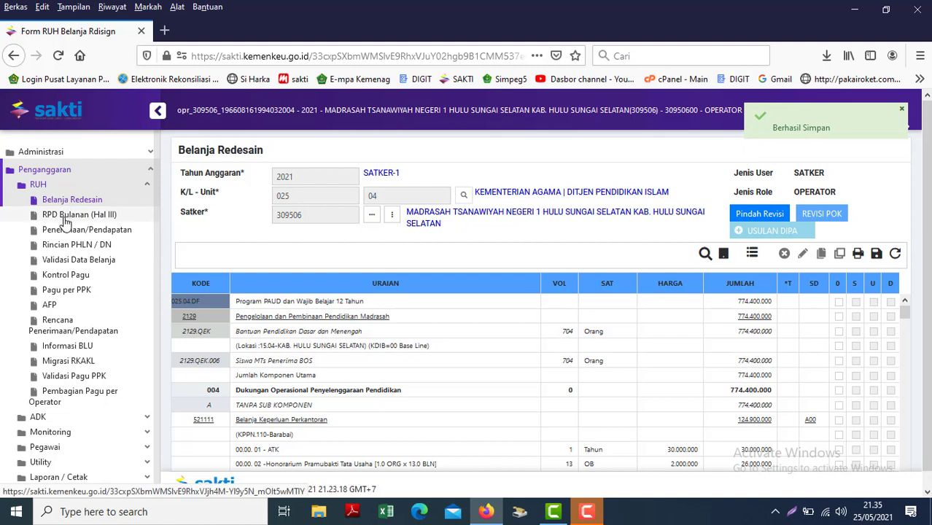
left_click(65, 215)
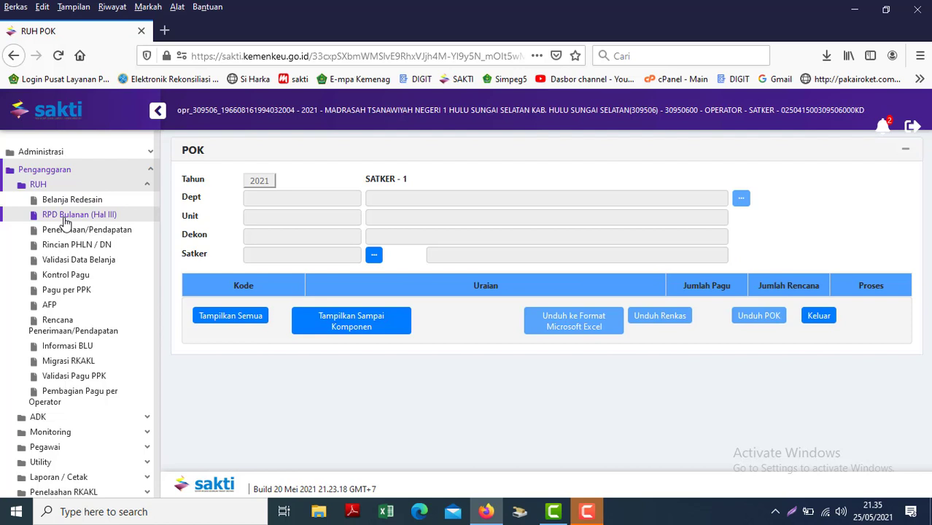
Validate satker 309506's spending data and confirm it now appears under Sudah Valid.
left_click(66, 264)
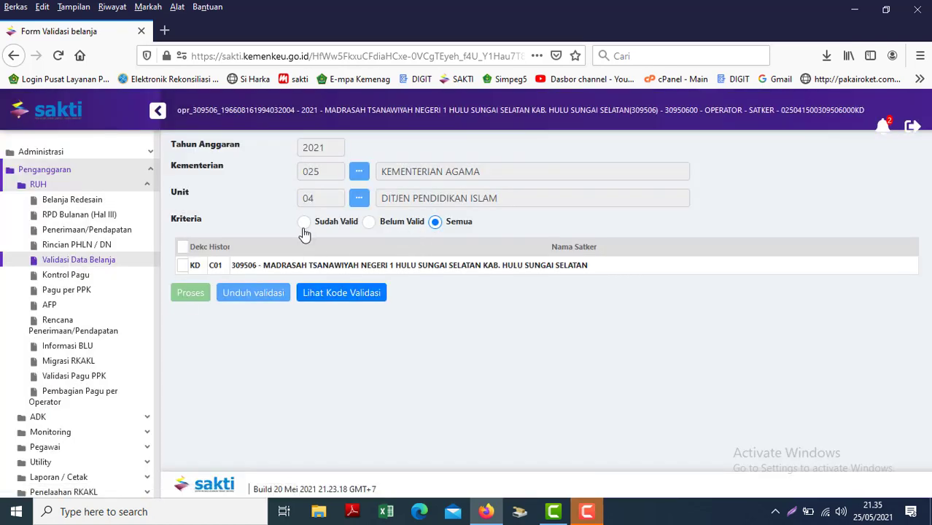
left_click(370, 223)
left_click(183, 265)
left_click(191, 292)
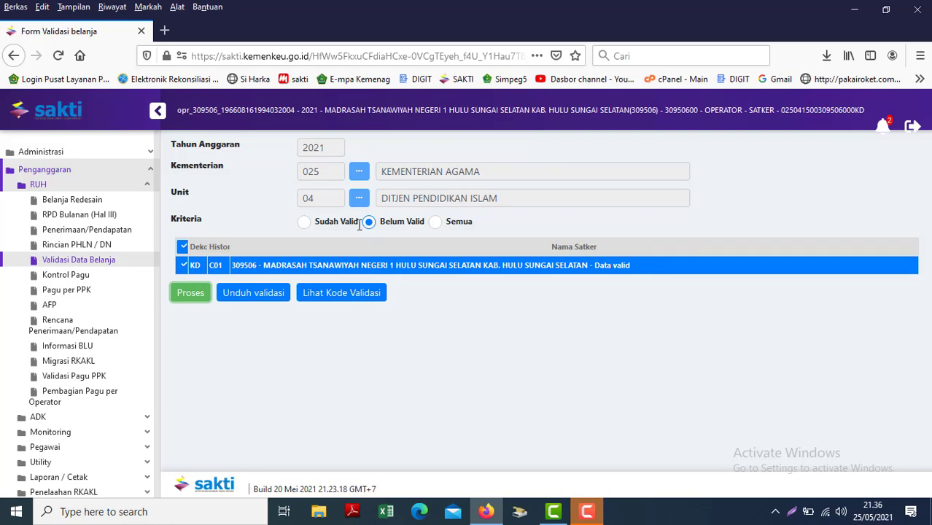
left_click(309, 222)
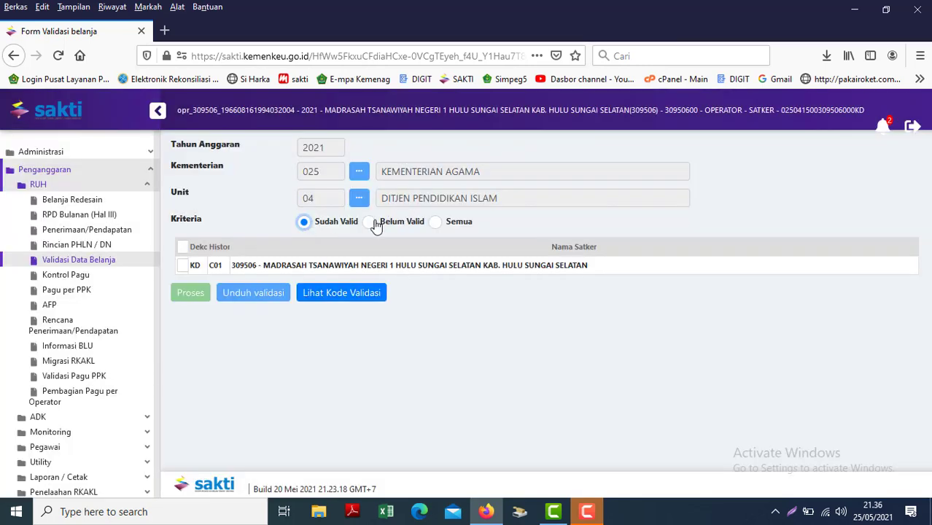
left_click(370, 223)
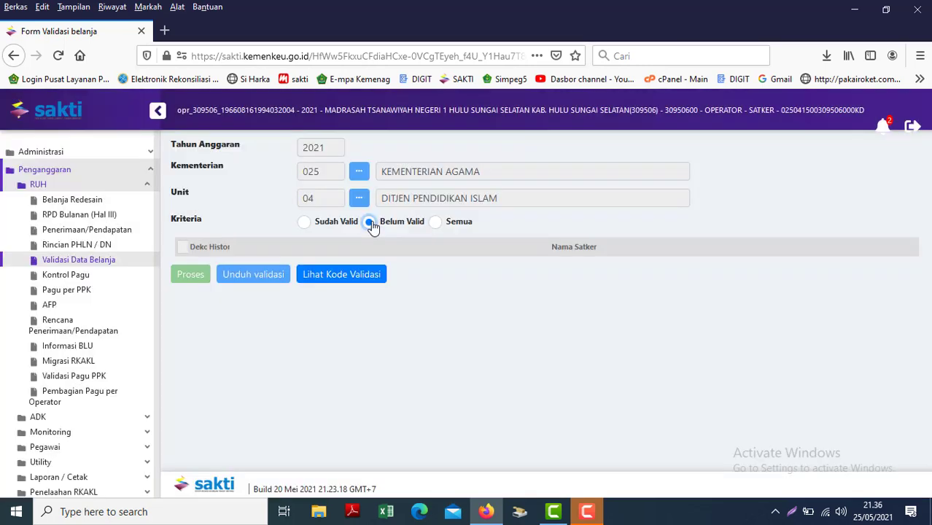
Log out of the operator account and sign back in with the saved apr_ approval login.
left_click(912, 126)
left_click(497, 329)
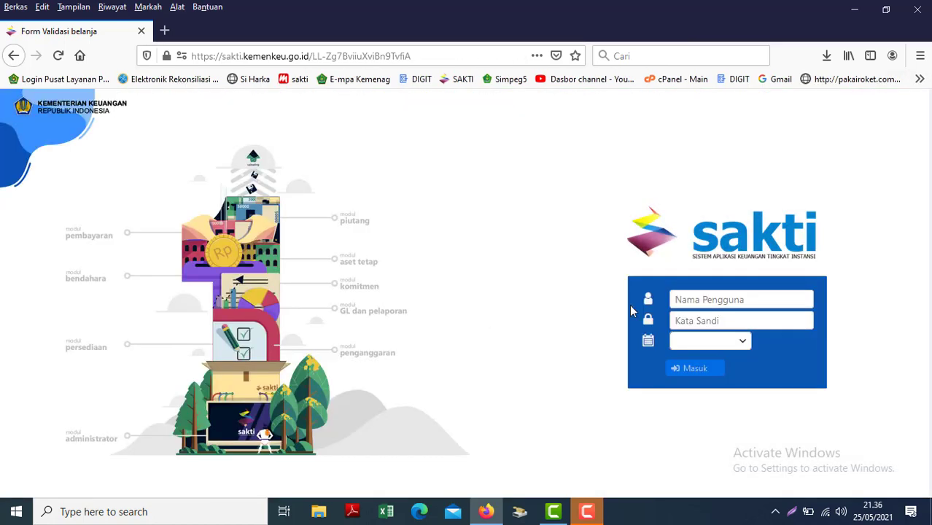
left_click(672, 299)
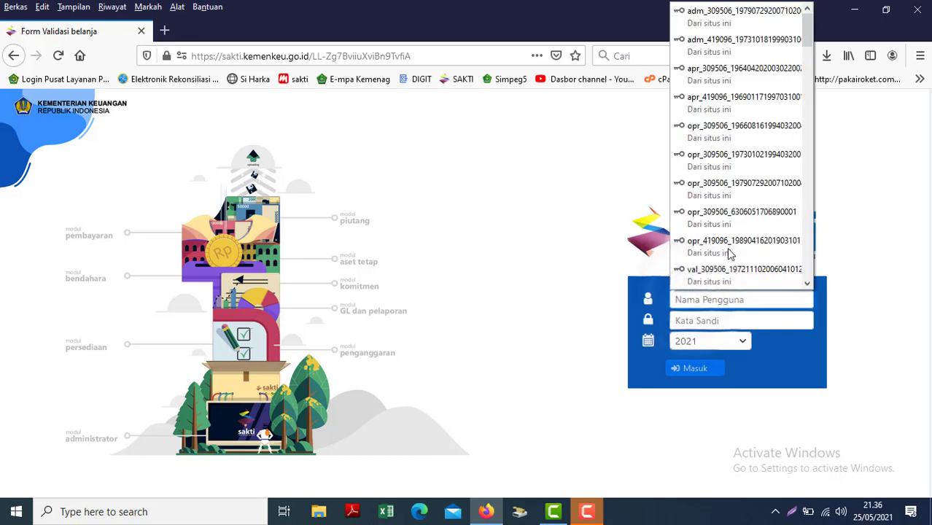
left_click(714, 74)
left_click(694, 369)
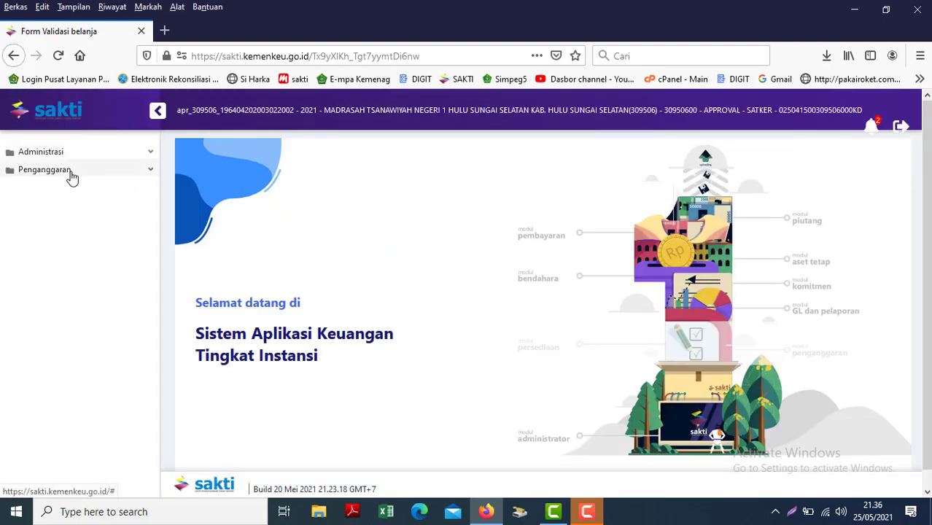
Check the satker's Digital Stamp, then list revisions in Monitoring Submit dan Approve Data.
left_click(71, 175)
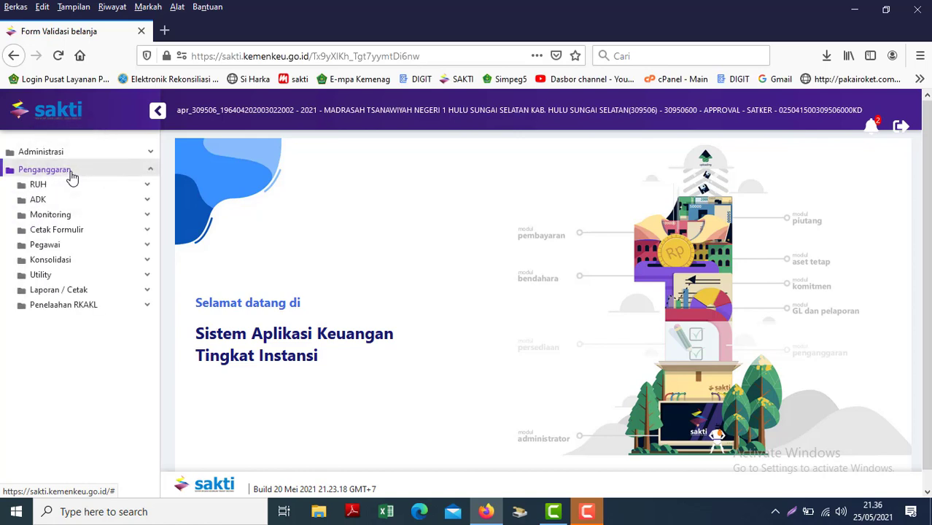
left_click(63, 188)
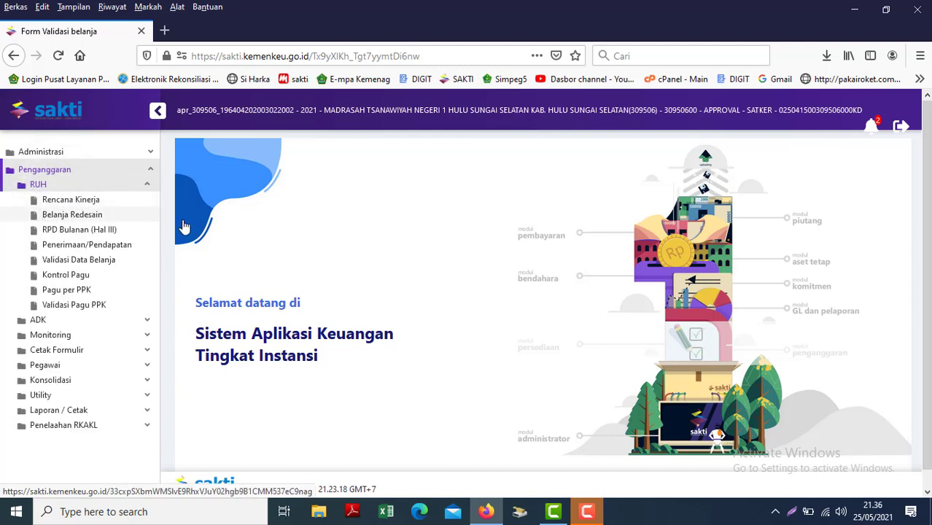
left_click(62, 336)
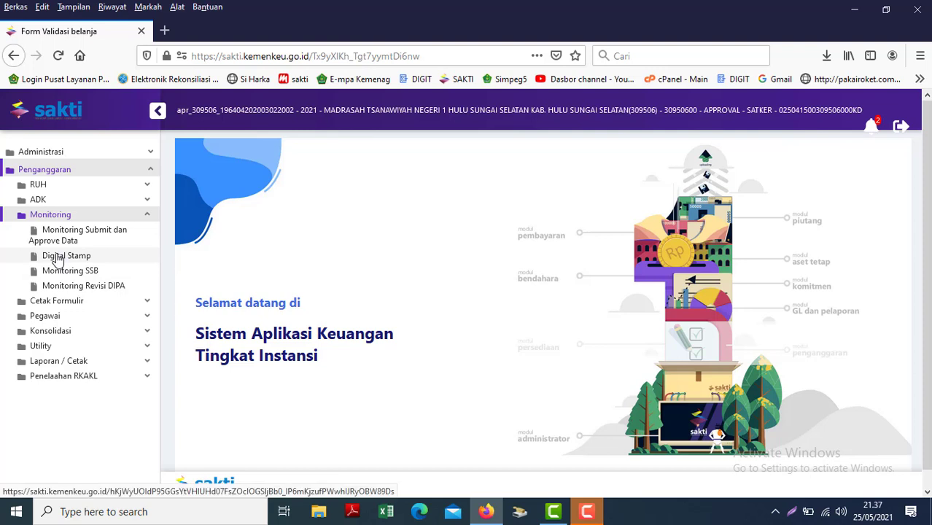
left_click(56, 259)
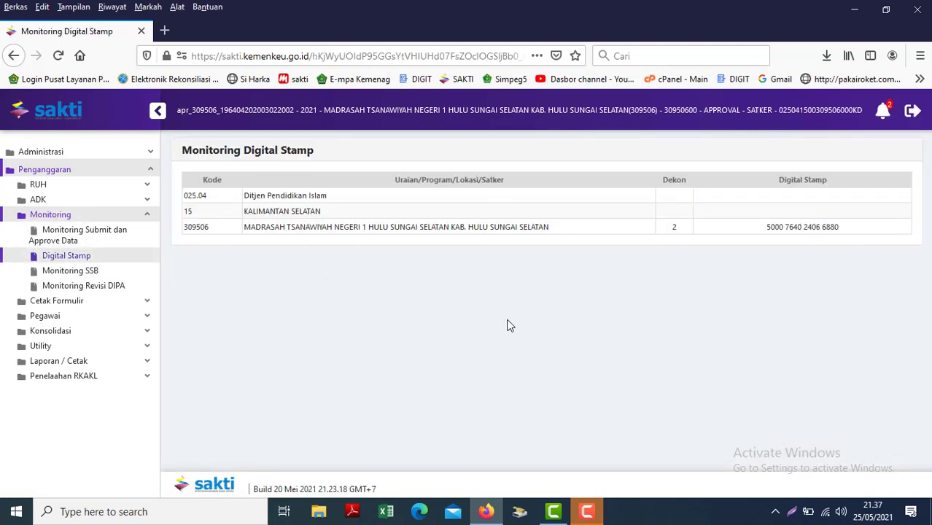
left_click(66, 239)
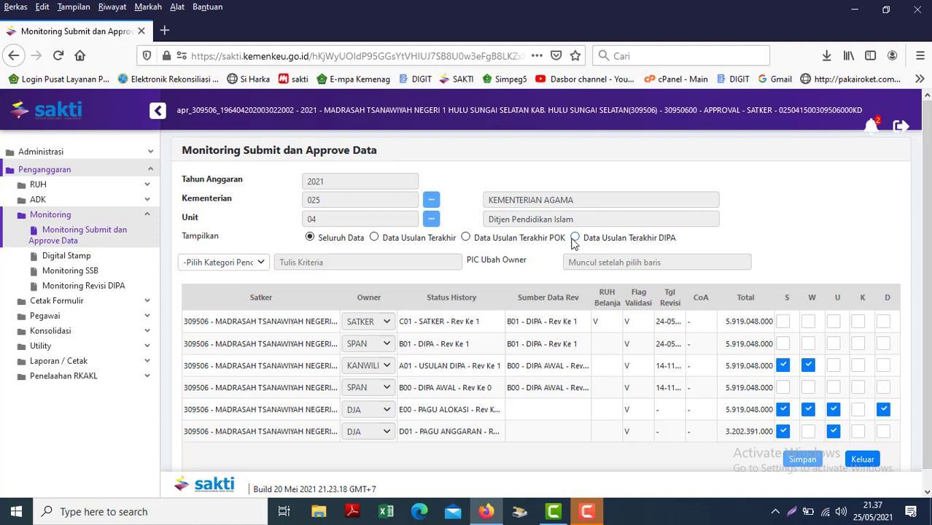
Mark C01 - SATKER - Rev Ke 1 for satker 309506 as submitted (S) and save.
left_click(467, 239)
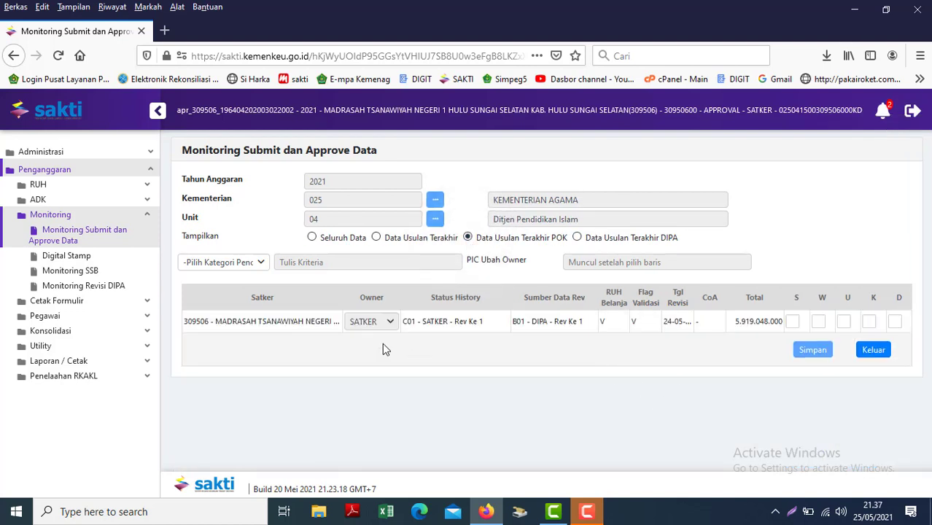
left_click(391, 327)
left_click(794, 322)
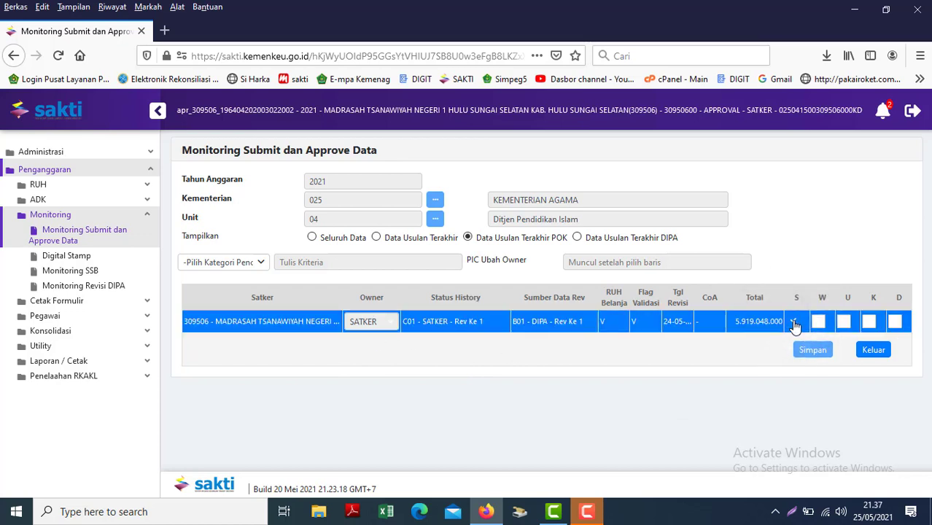
left_click(812, 353)
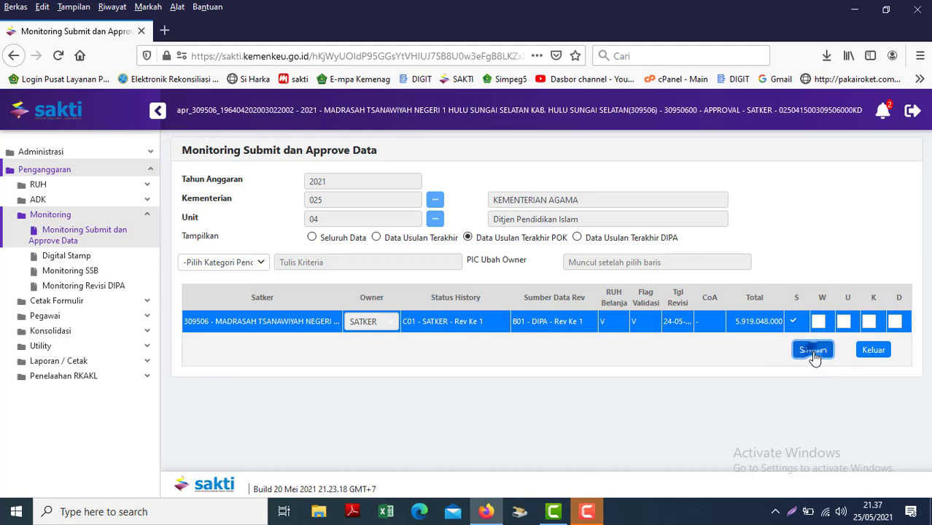
left_click(483, 325)
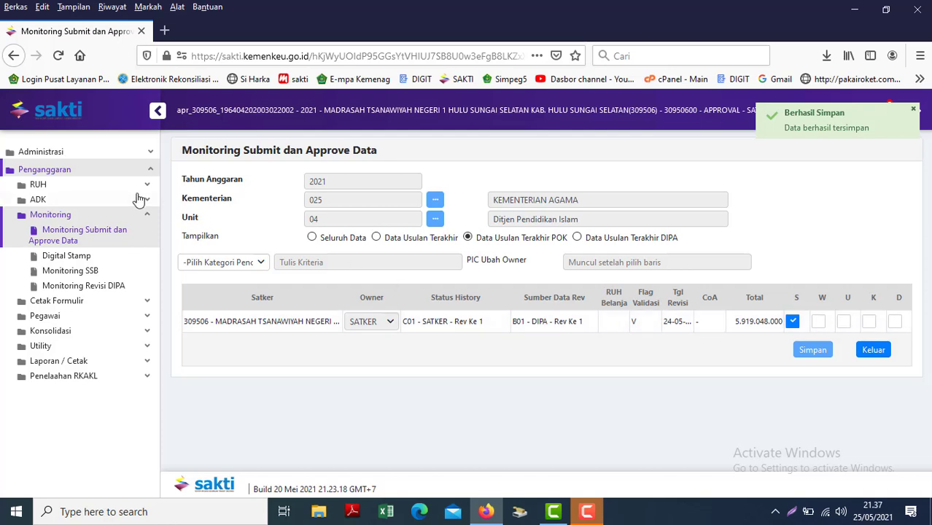
left_click(100, 185)
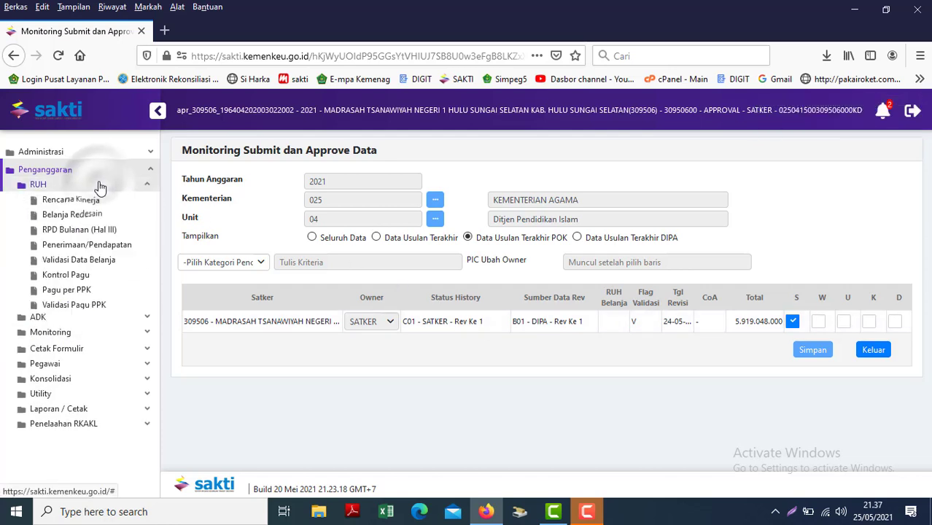
left_click(70, 218)
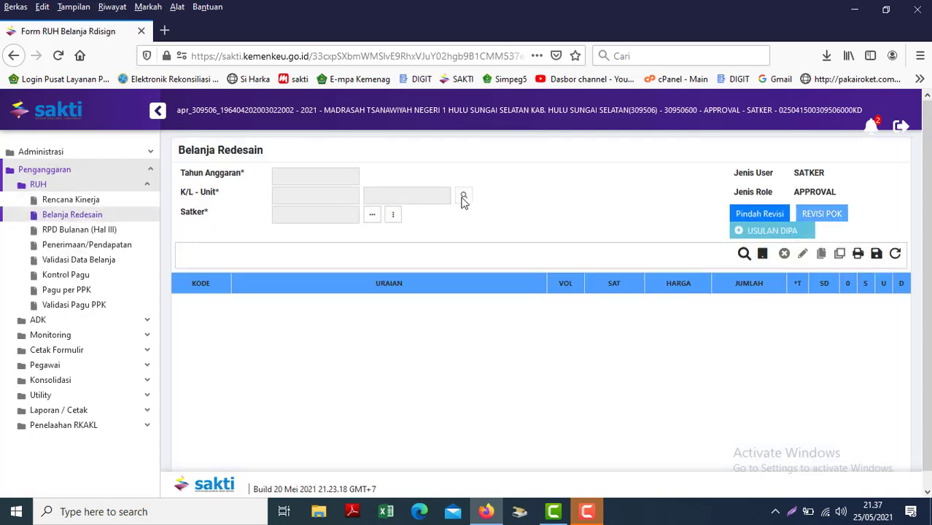
left_click(394, 217)
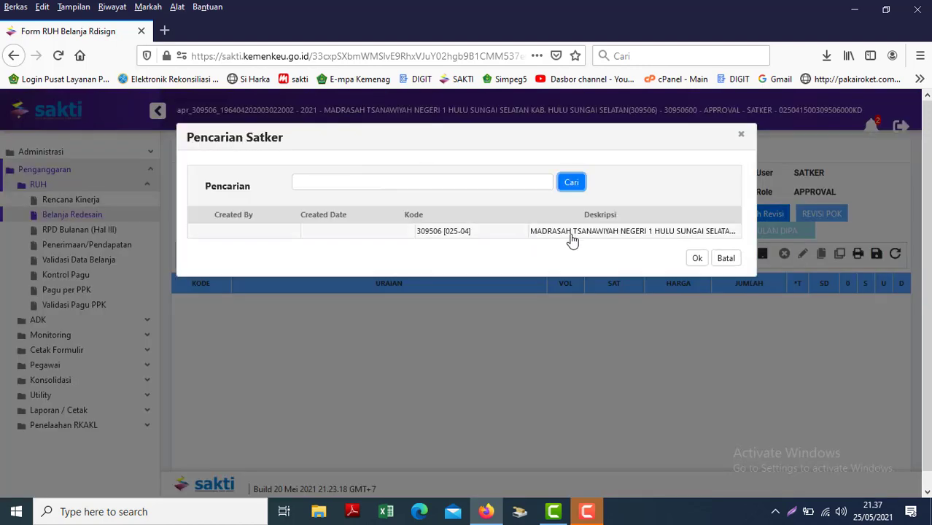
double_click(562, 233)
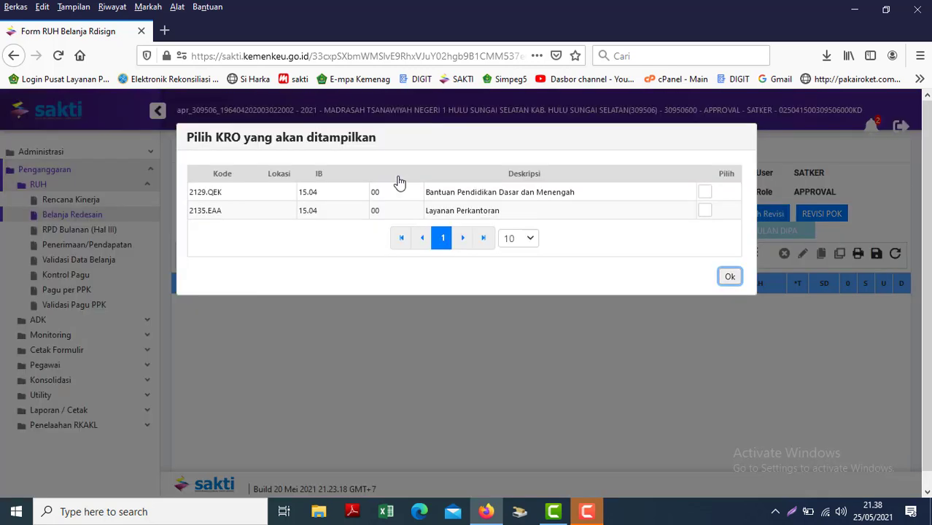
left_click(705, 196)
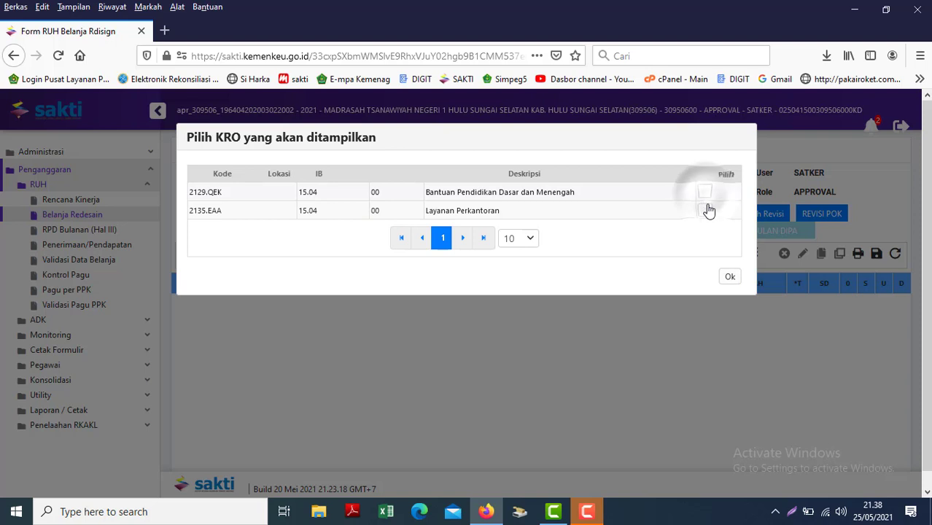
left_click(706, 210)
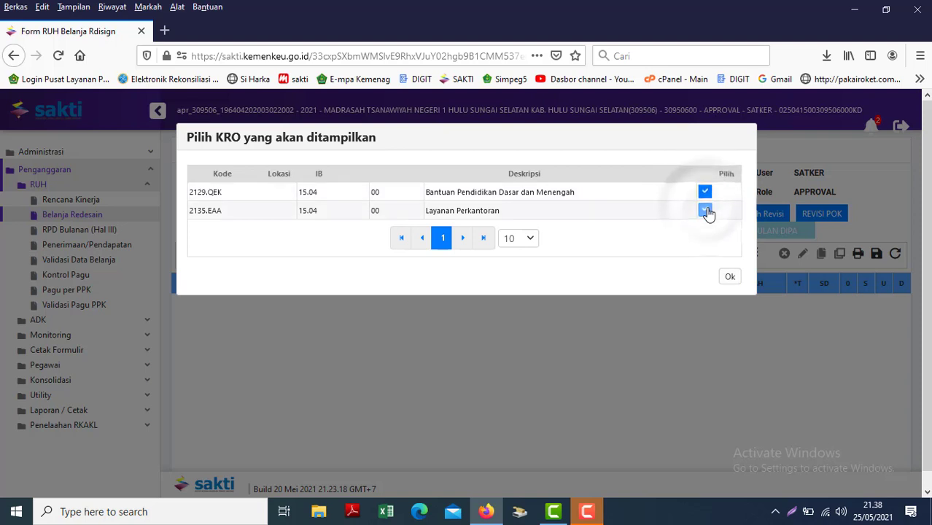
left_click(728, 278)
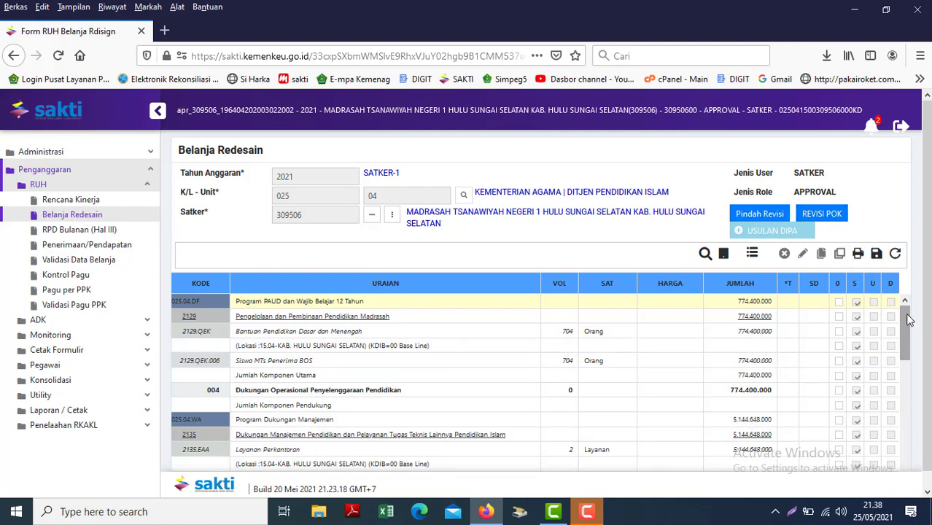
left_click_drag(905, 332, 912, 435)
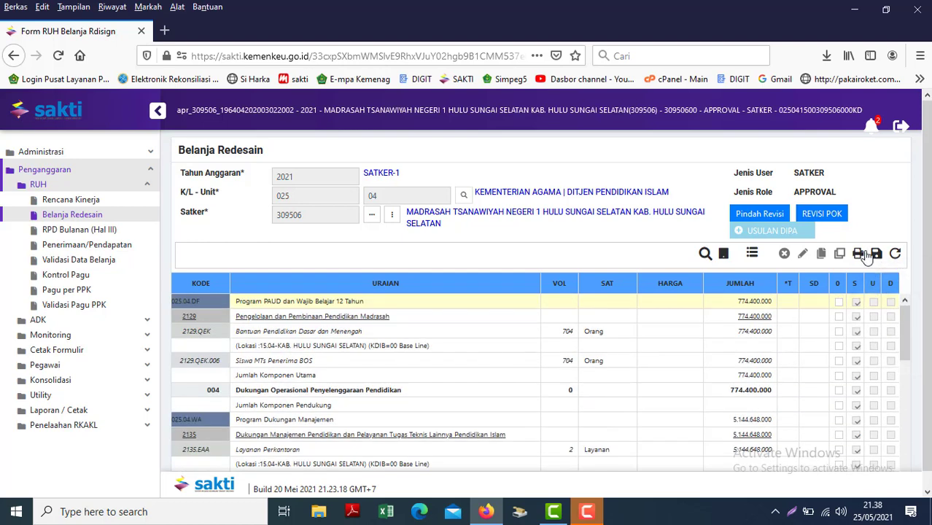
Run REVISI POK, confirming DIPA date 22-11-2020 and upload date 25-05-2021.
left_click(821, 216)
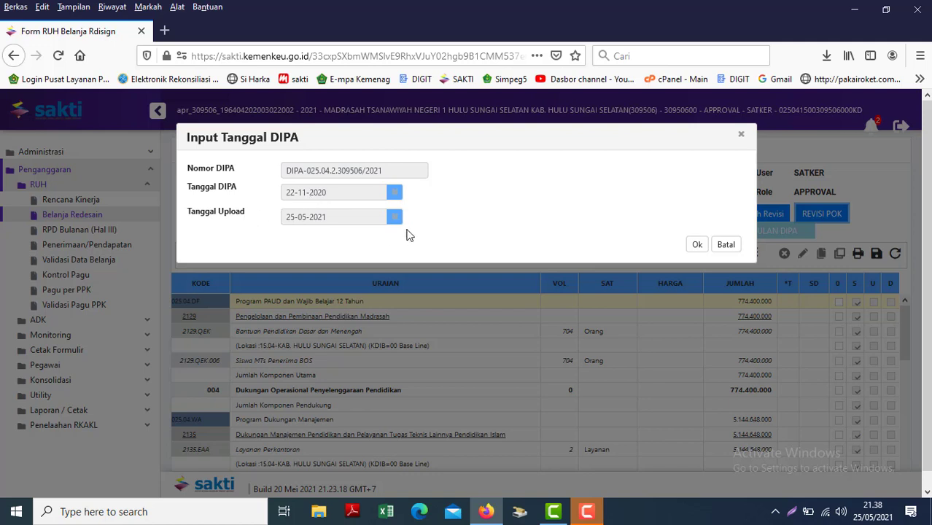
left_click(306, 221)
left_click_drag(301, 178, 391, 192)
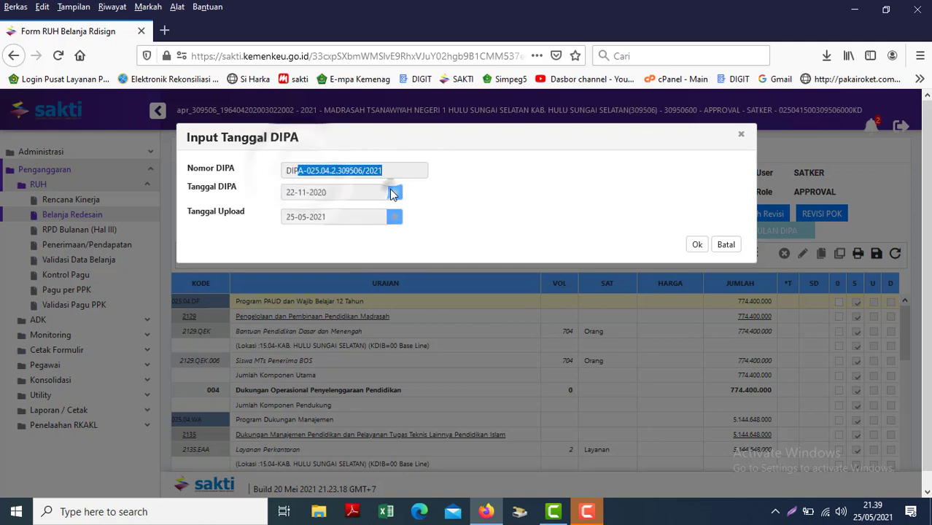
left_click(310, 194)
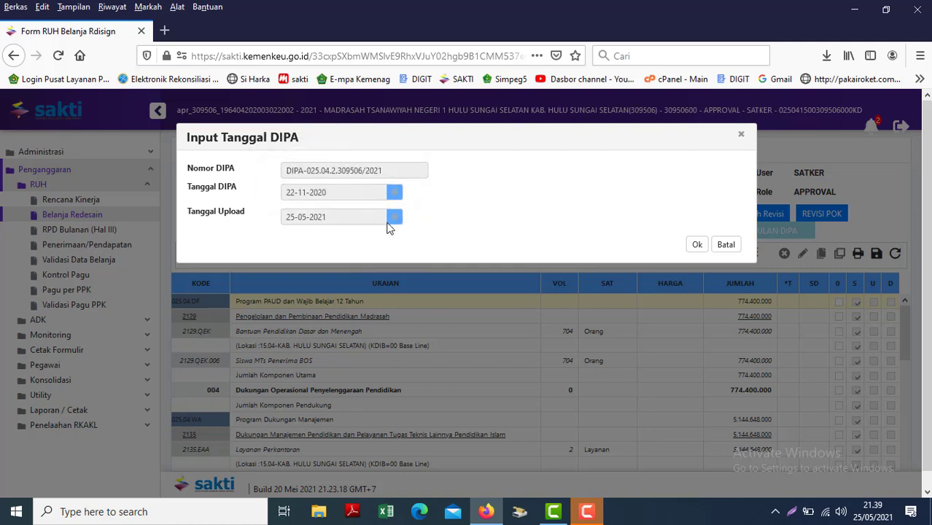
left_click(390, 219)
left_click(697, 248)
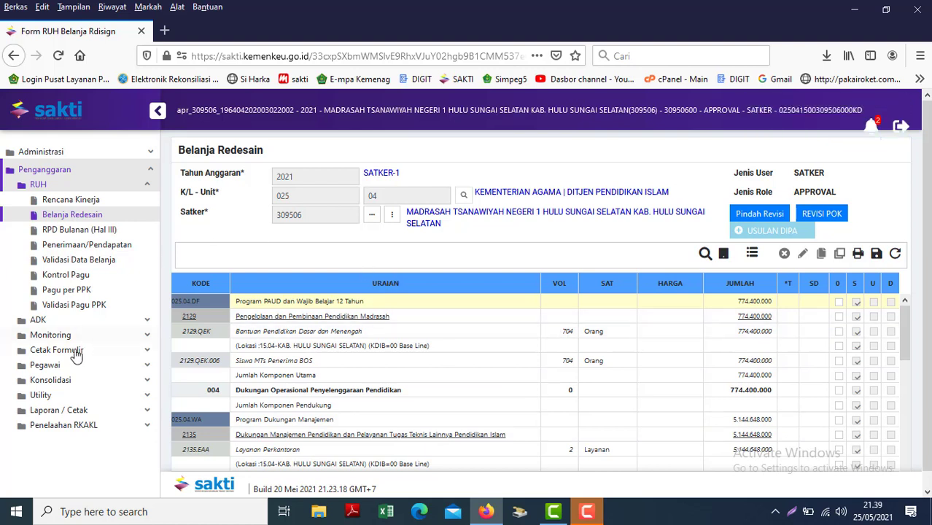
Stay on the unsaved Belanja Redesain form instead of sending ADK, and save its spending data.
left_click(37, 321)
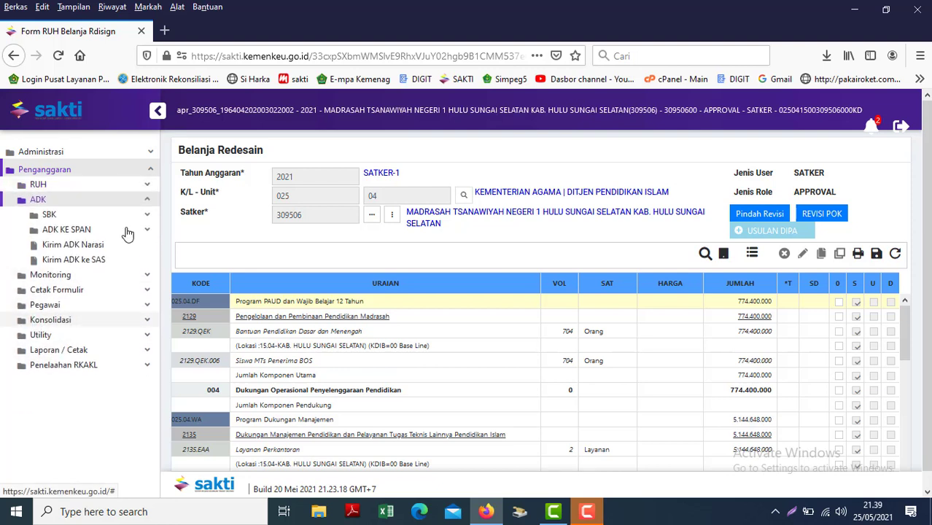
left_click(122, 232)
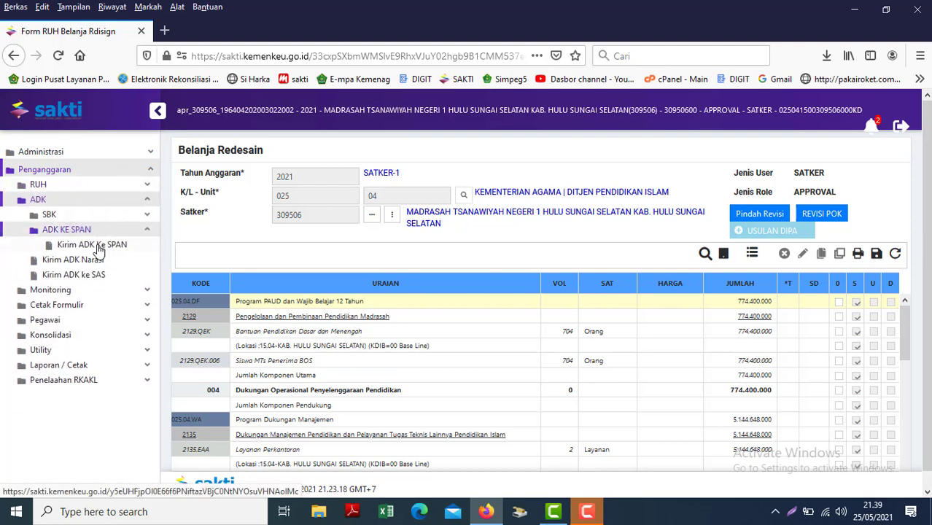
left_click(95, 246)
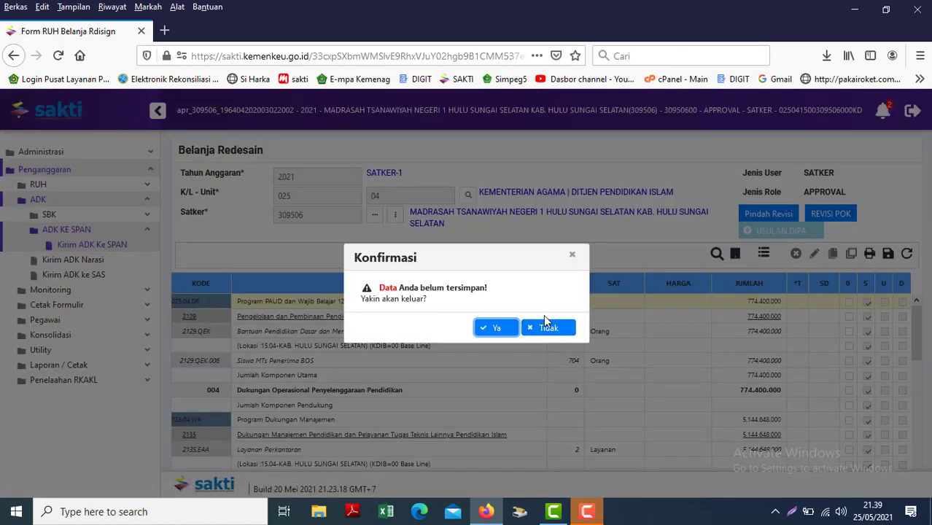
left_click(547, 328)
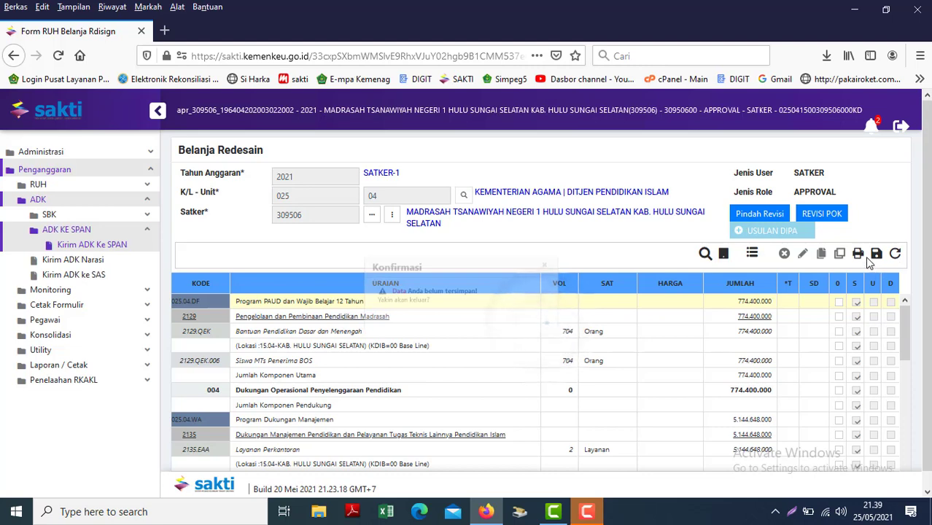
left_click(876, 257)
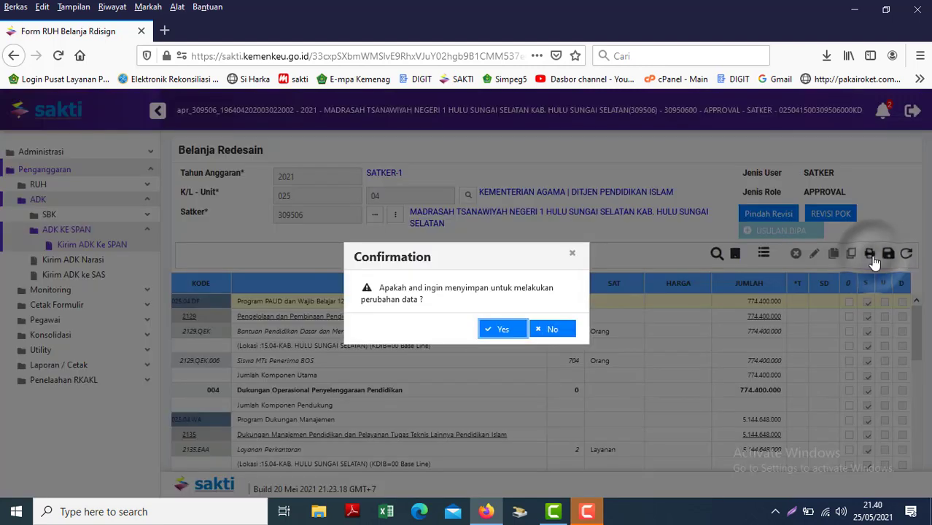
left_click(505, 329)
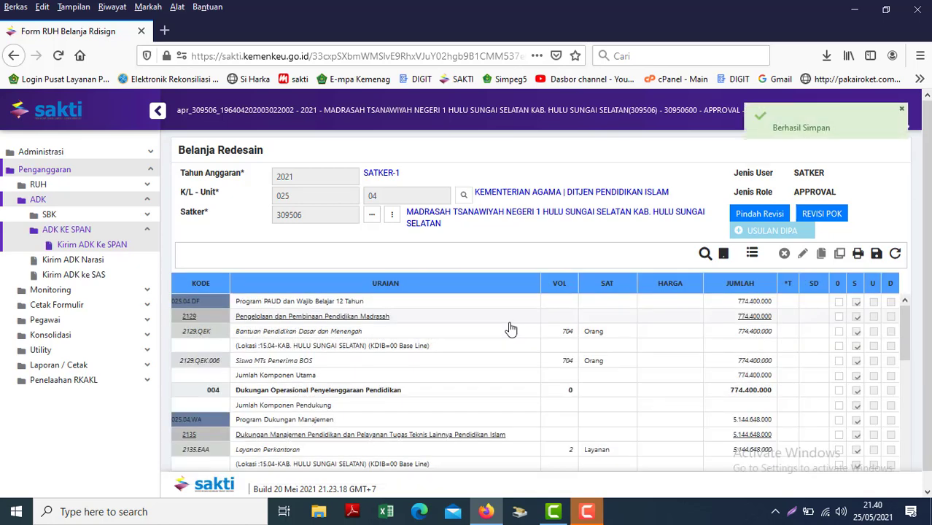
Leave and reload the spending form, selecting the Program Dukungan Manajemen row at 5.144.648.000.
left_click(896, 255)
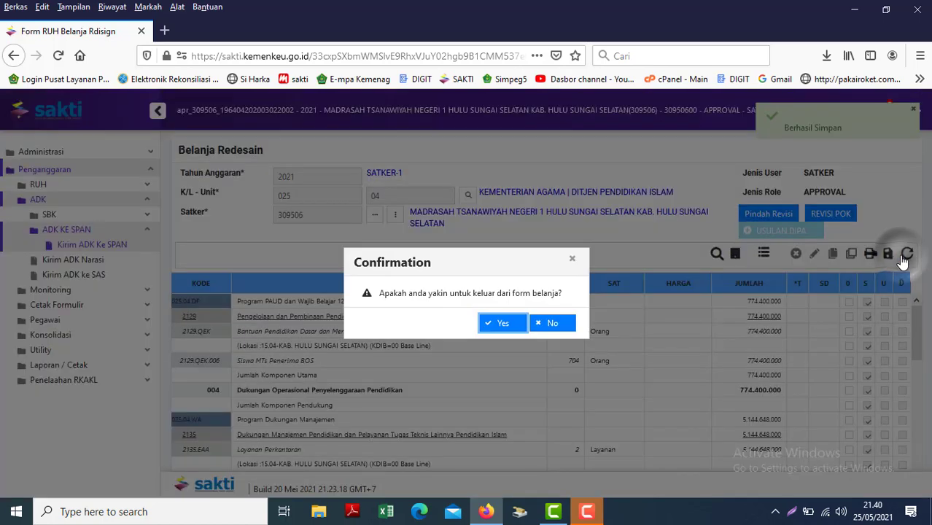
left_click(500, 328)
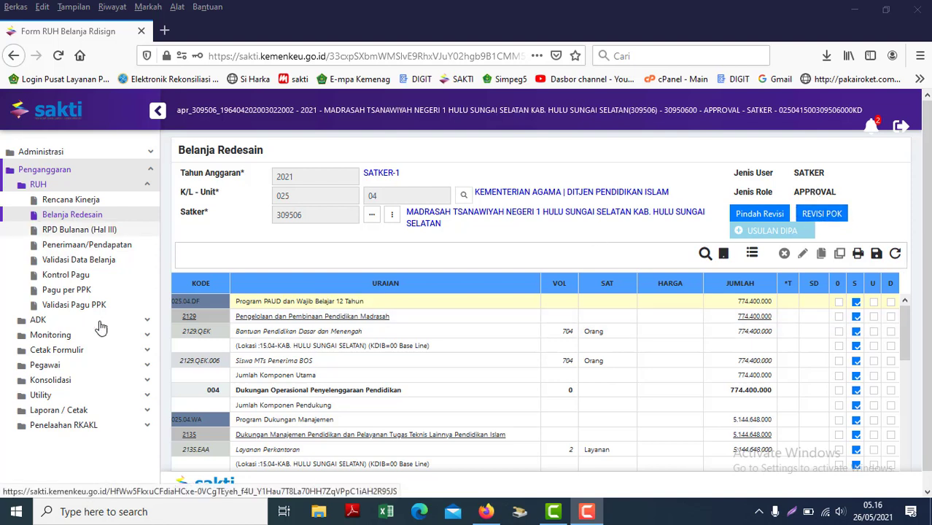
left_click(46, 319)
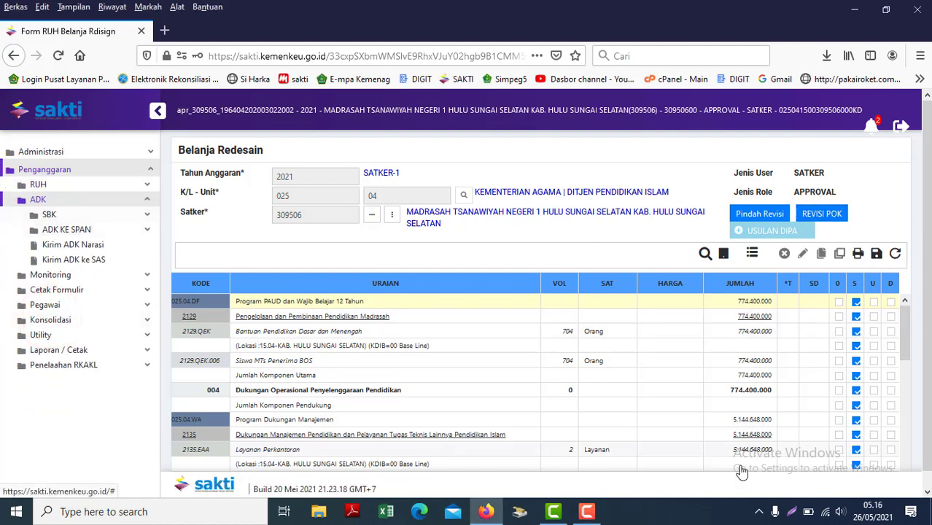
left_click(678, 422)
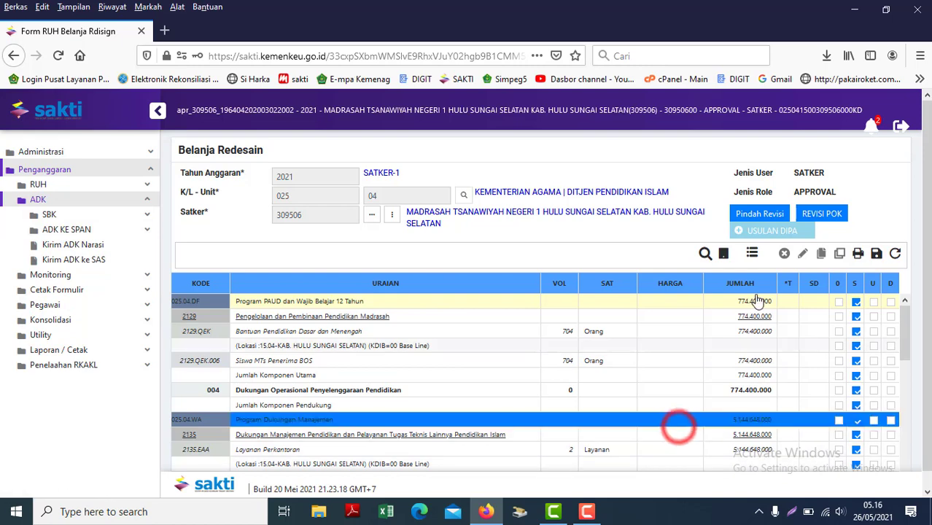
Resend the REVISI POK to GLP_T_COA with upload date 26-05-2021 and DIPA date 22-11-2020.
left_click(822, 213)
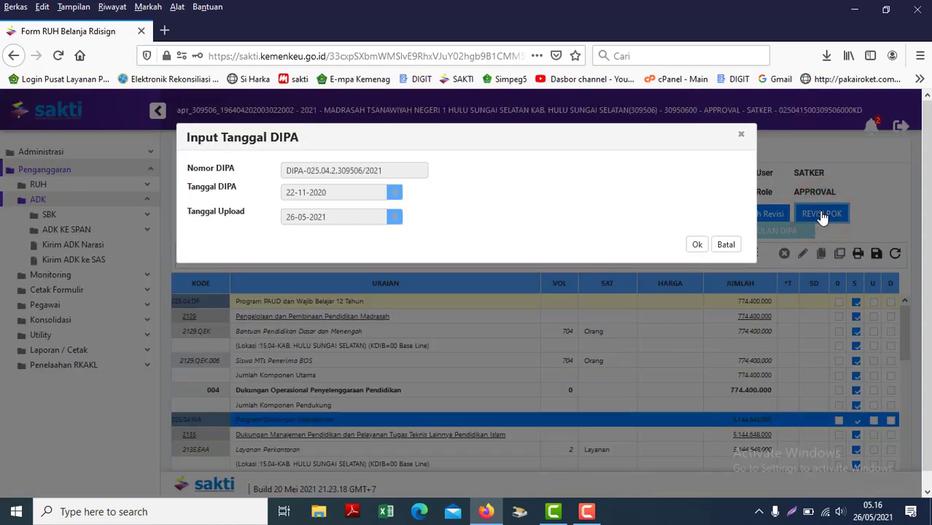
left_click(697, 245)
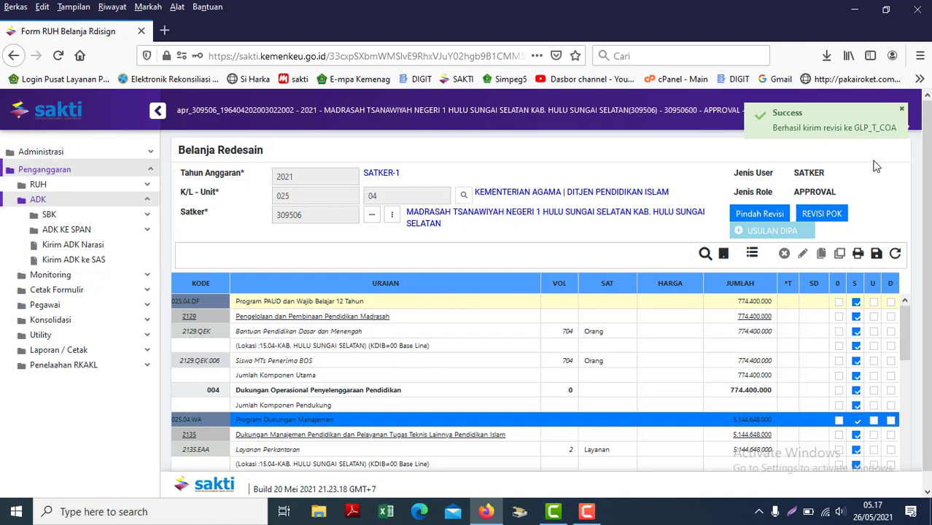
left_click(902, 108)
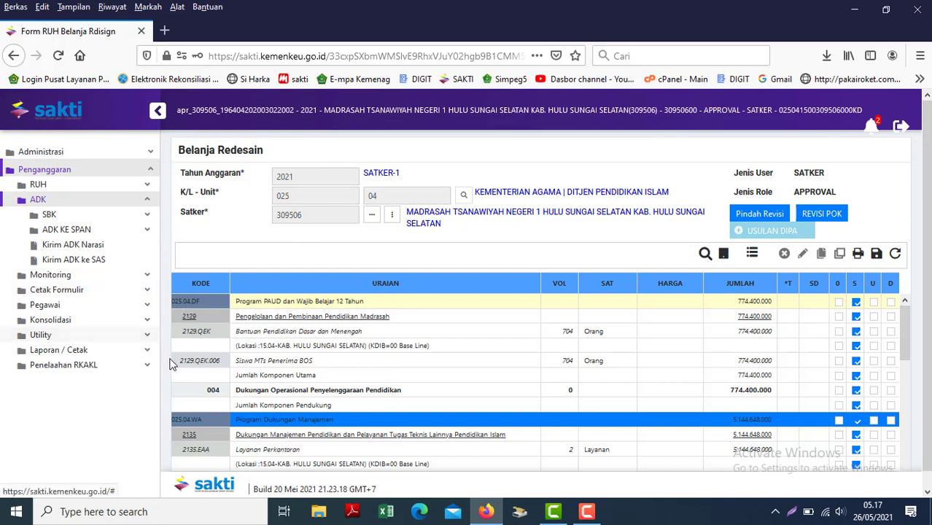
Open Memilih Status History without saving, then Hapus Data, which refuses deletion as KPA-approved.
left_click(69, 333)
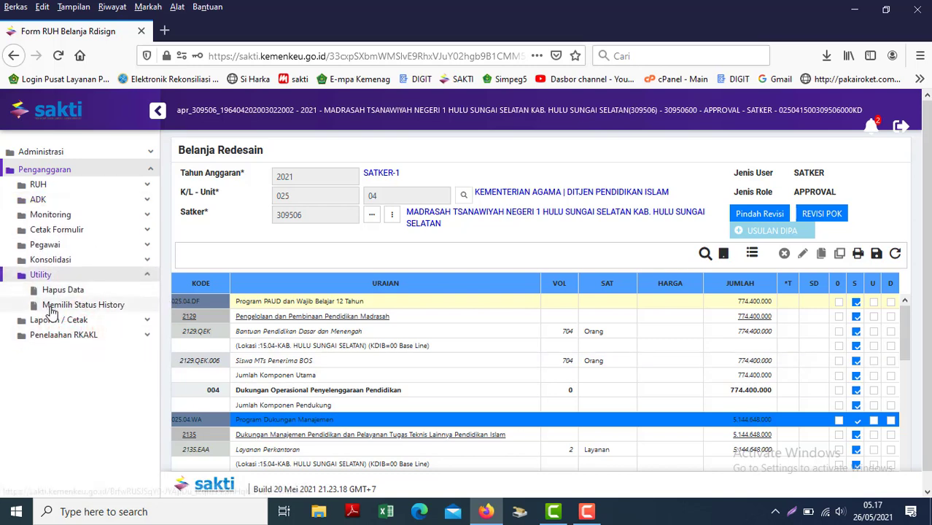
left_click(55, 305)
left_click(493, 329)
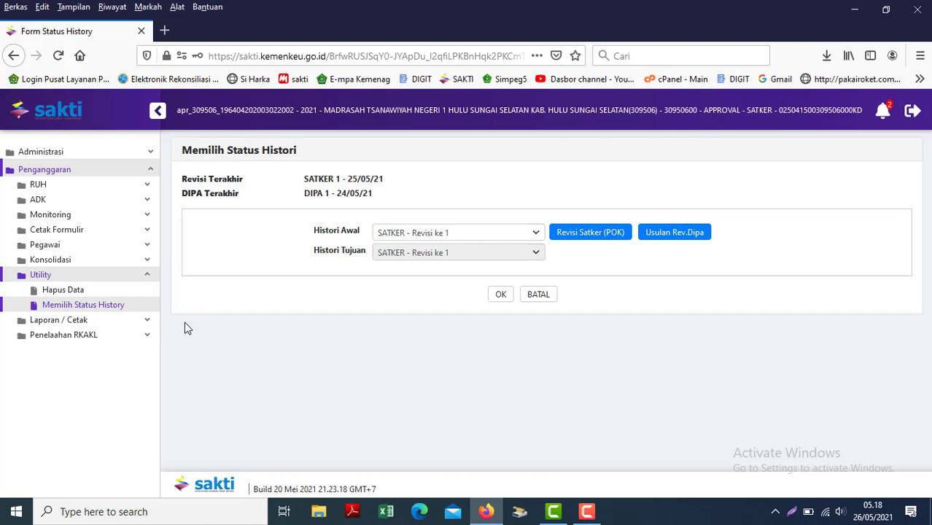
left_click(42, 291)
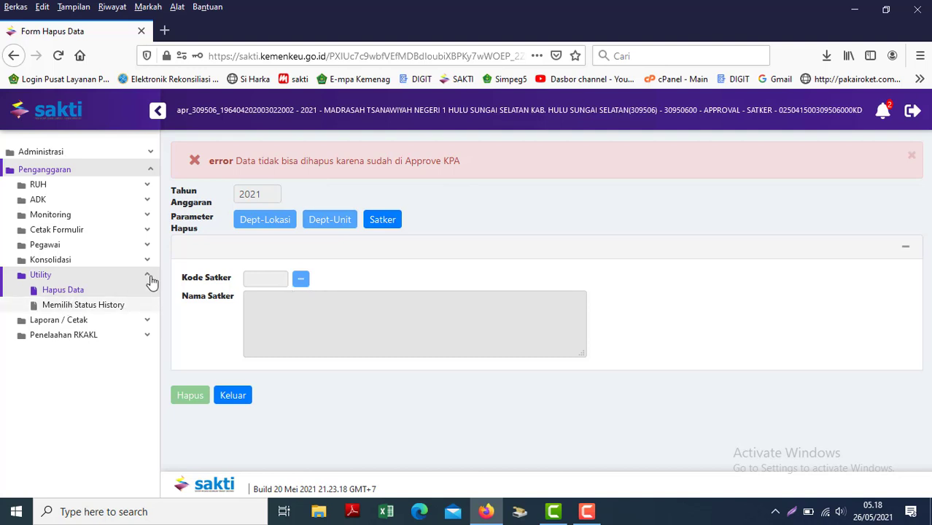
left_click(71, 216)
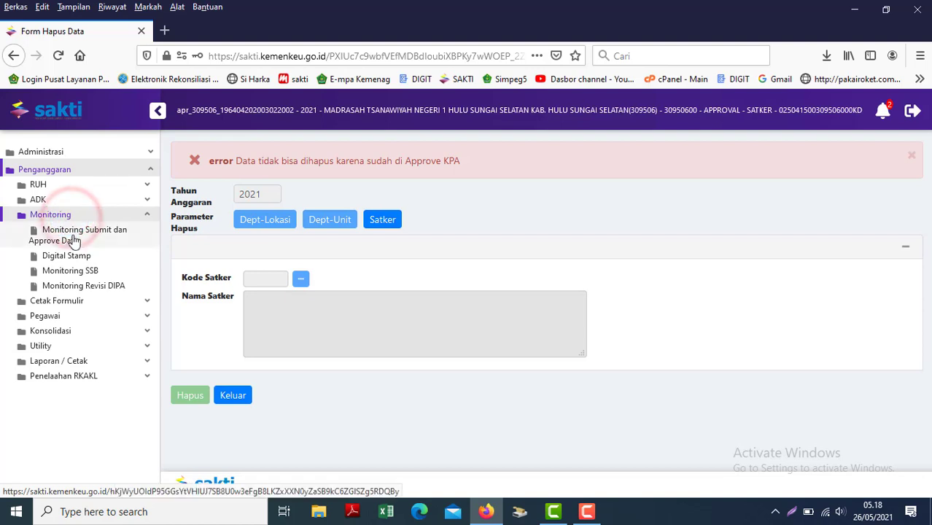
Show Data Usulan Terakhir POK and tick S on the C01 - SATKER - Rev Ke 1 row.
left_click(71, 233)
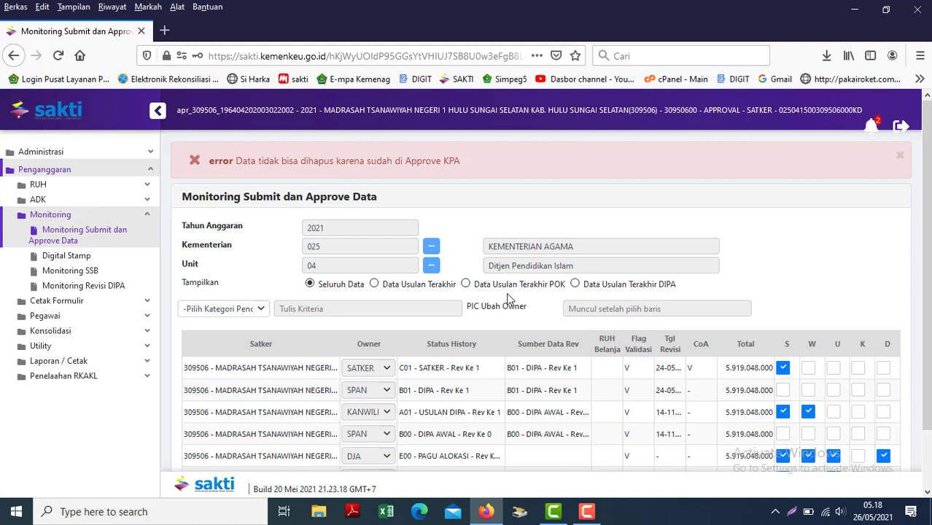
left_click(471, 286)
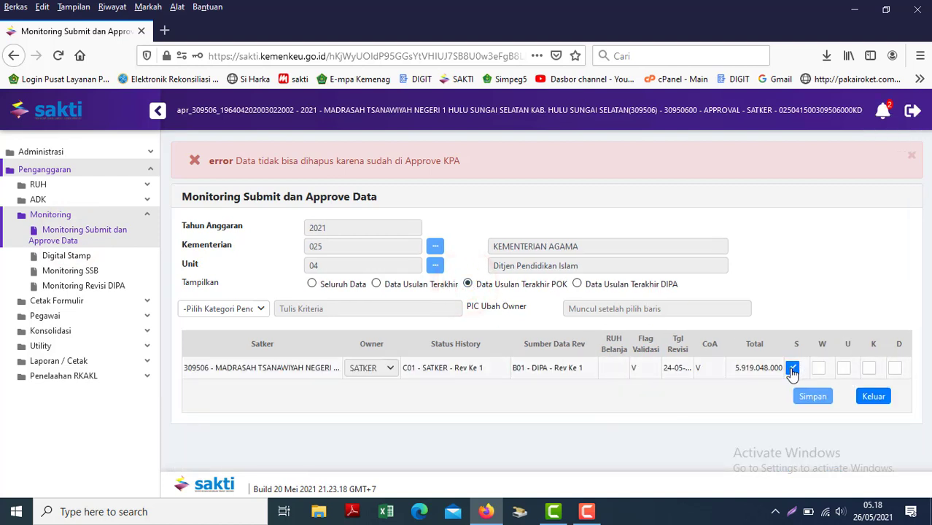
left_click(792, 370)
left_click(572, 370)
left_click(675, 366)
left_click(668, 372)
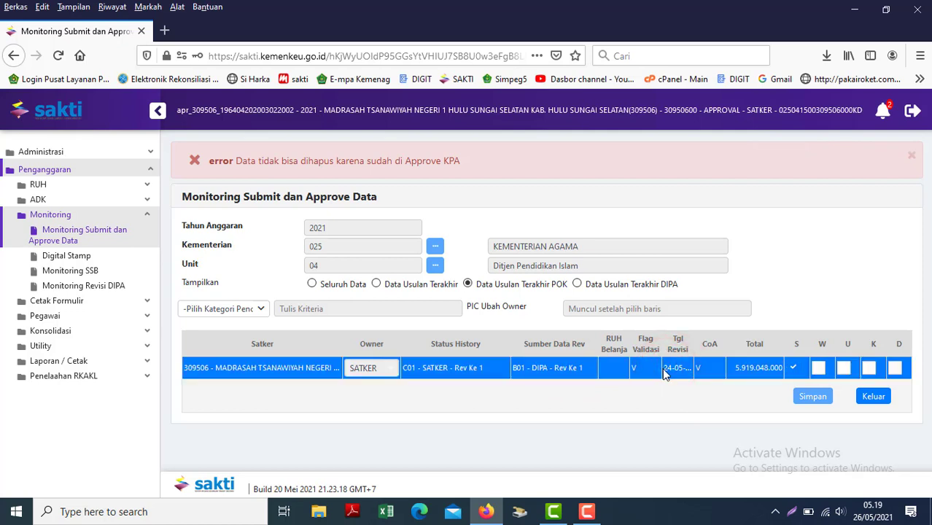
left_click(670, 370)
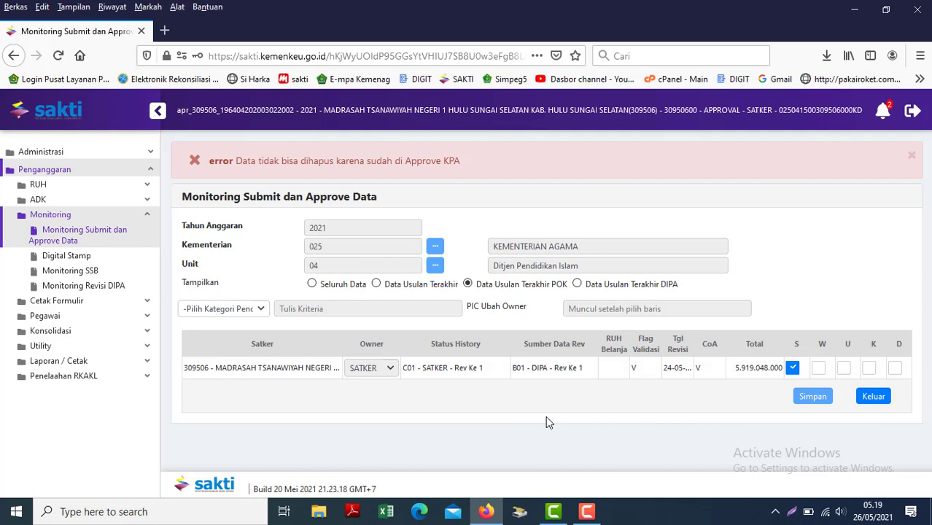
Expand the ADK functions in the SAKTI menu.
left_click(59, 200)
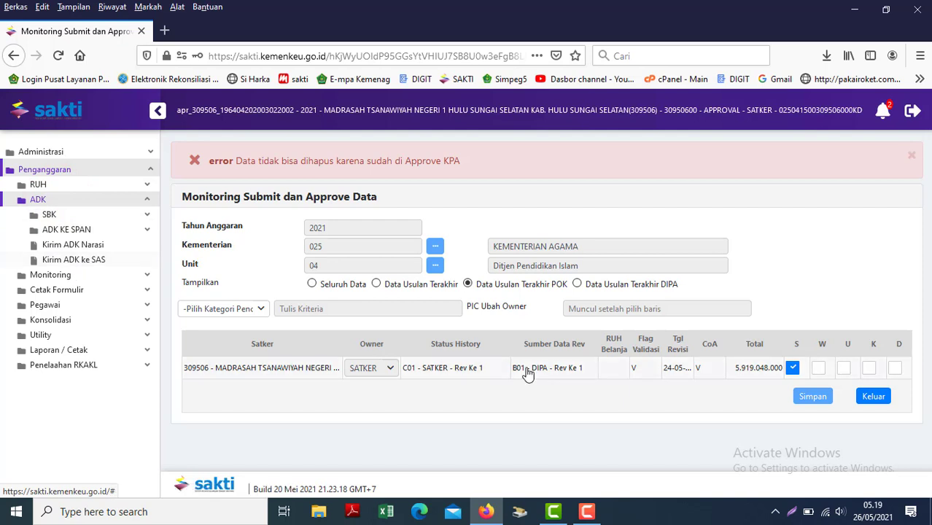
left_click(587, 512)
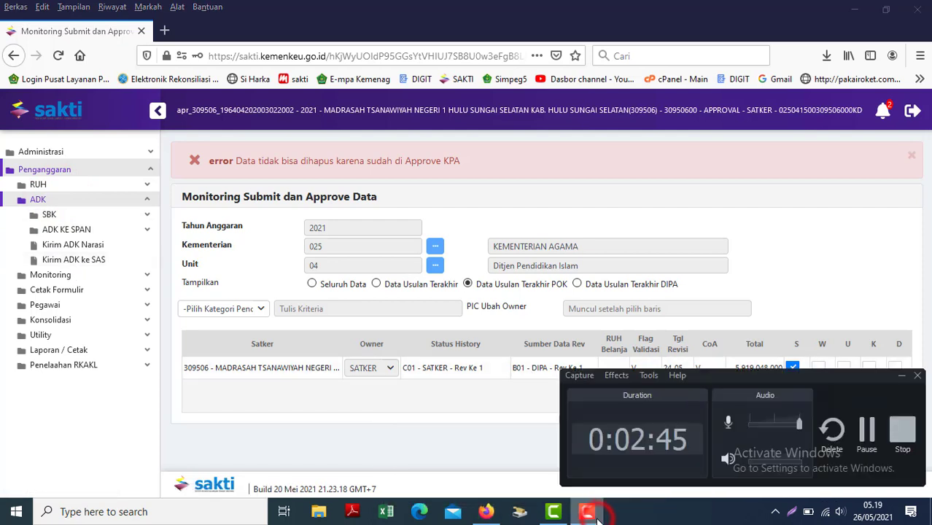
left_click(903, 378)
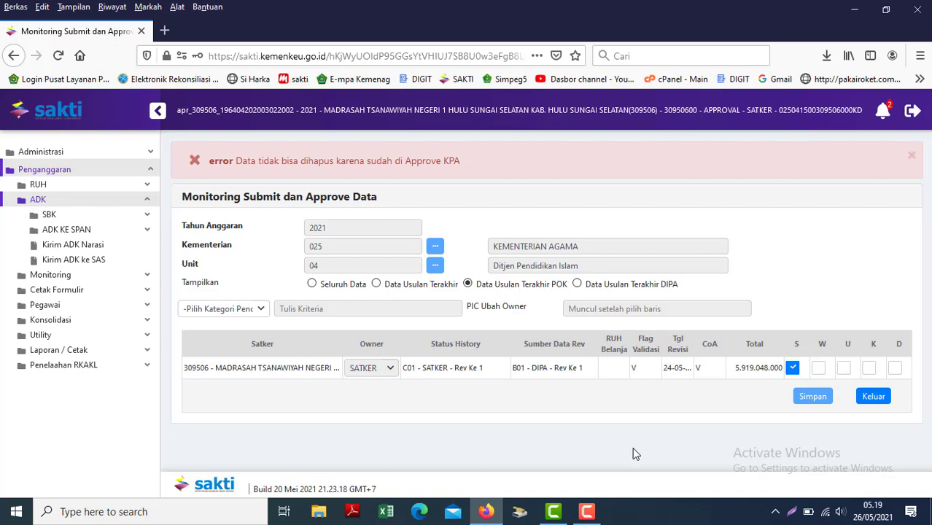
Expand ADK > ADK KE SPAN and open the Kirim ADK SAS page for satker 025.04.309506.2.
left_click(587, 510)
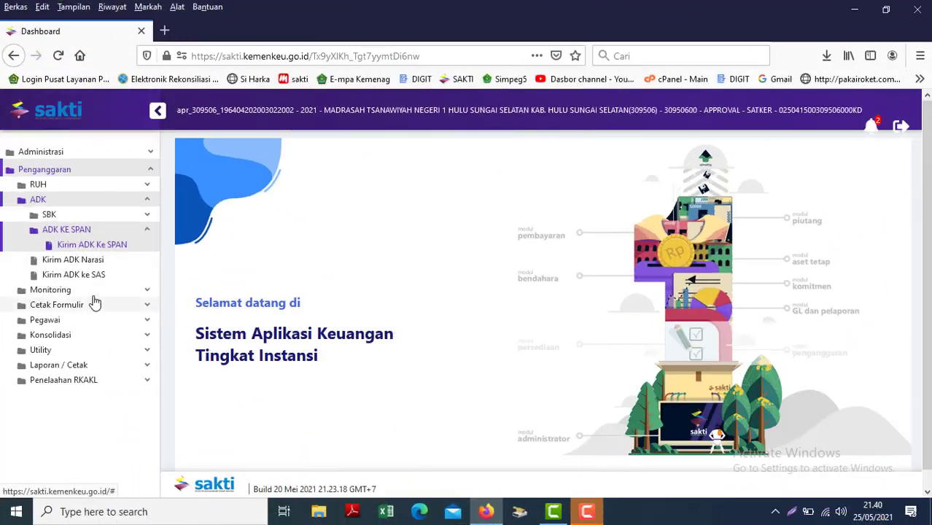
left_click(84, 291)
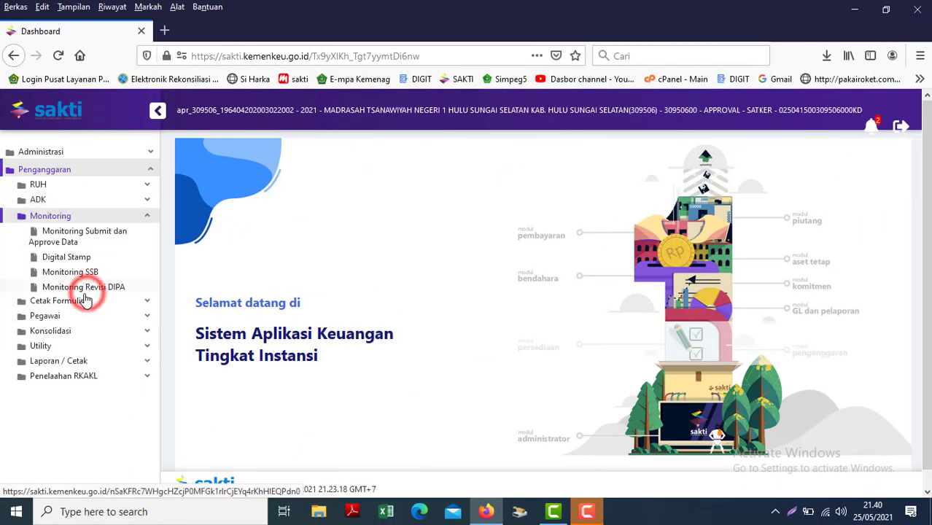
left_click(77, 260)
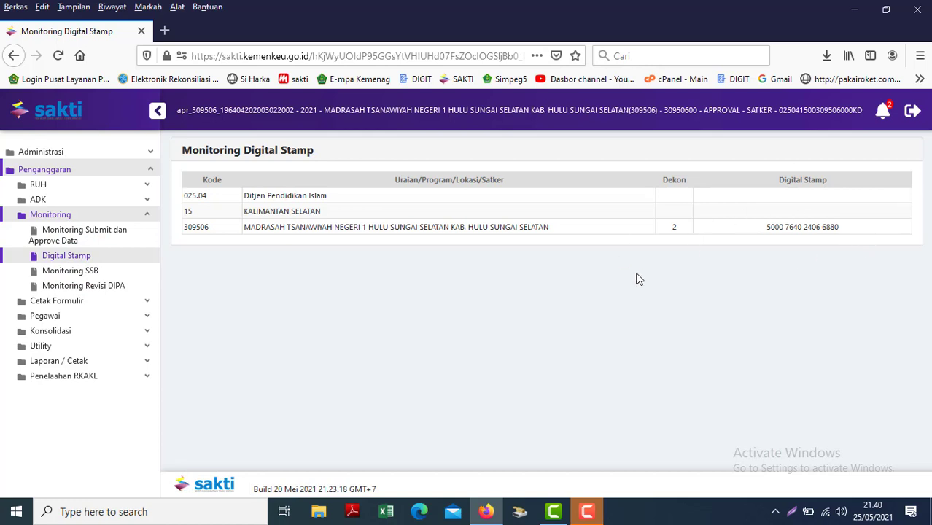
left_click(136, 205)
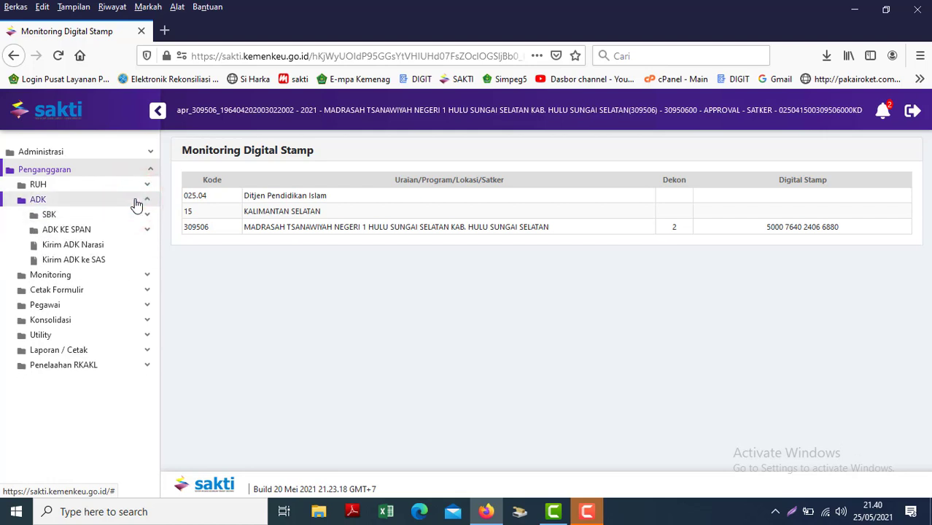
left_click(113, 230)
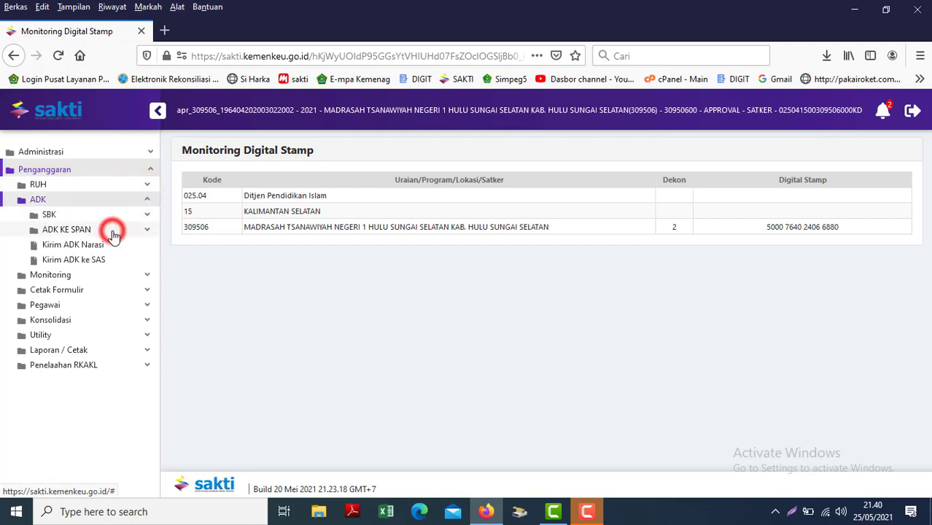
left_click(76, 275)
Mark the madrasah satker row on Kirim ADK ke SAS and generate the ADK, cancelling the first download.
left_click(77, 260)
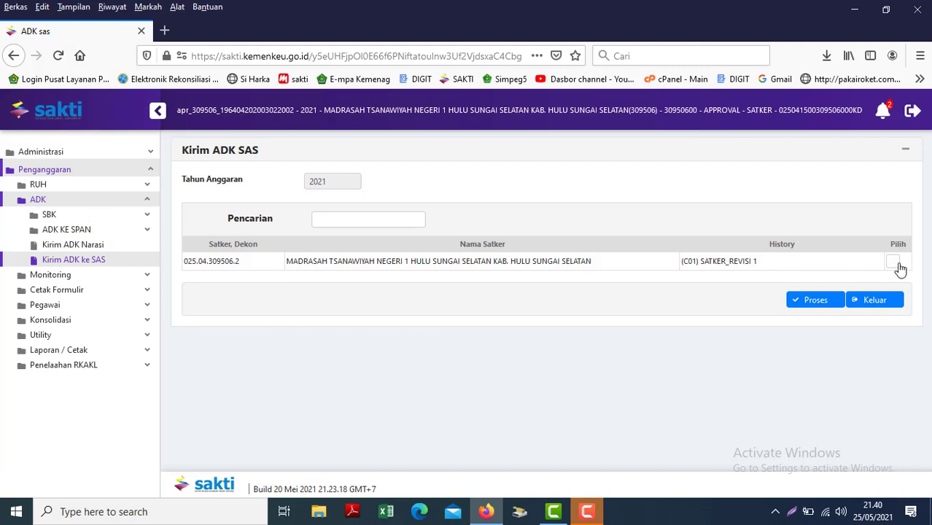
left_click(899, 266)
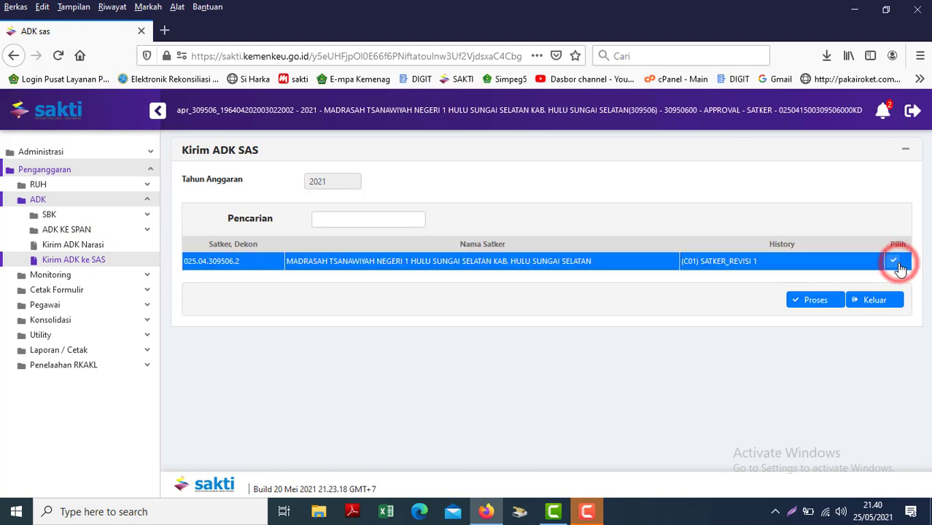
left_click(802, 303)
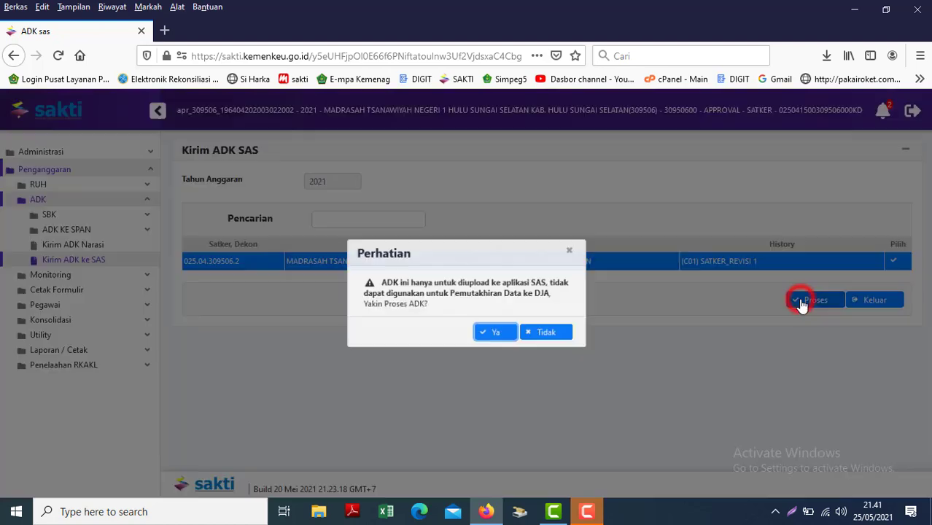
left_click(479, 335)
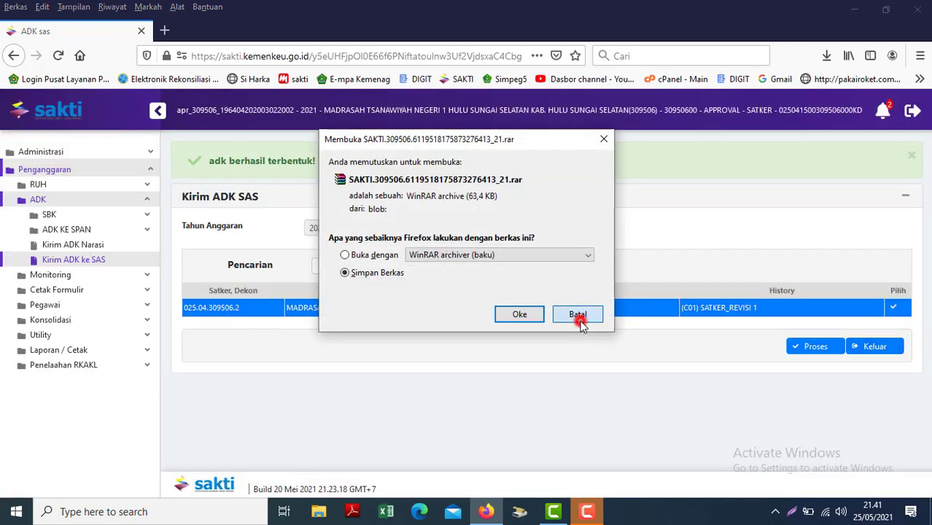
left_click(577, 315)
Regenerate the ADK, save SAKTI.309506.685796878158977173_21.rar, and show it in the Downloads folder.
left_click(809, 347)
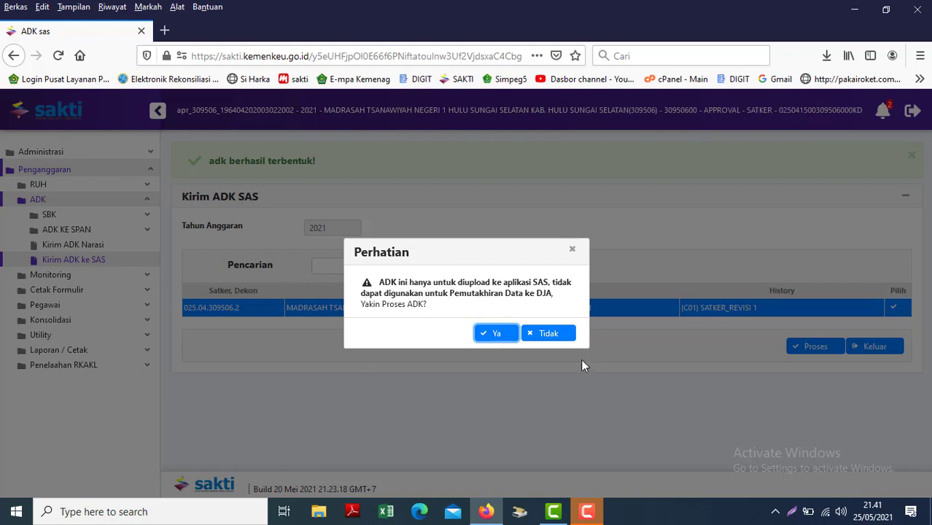
left_click(506, 335)
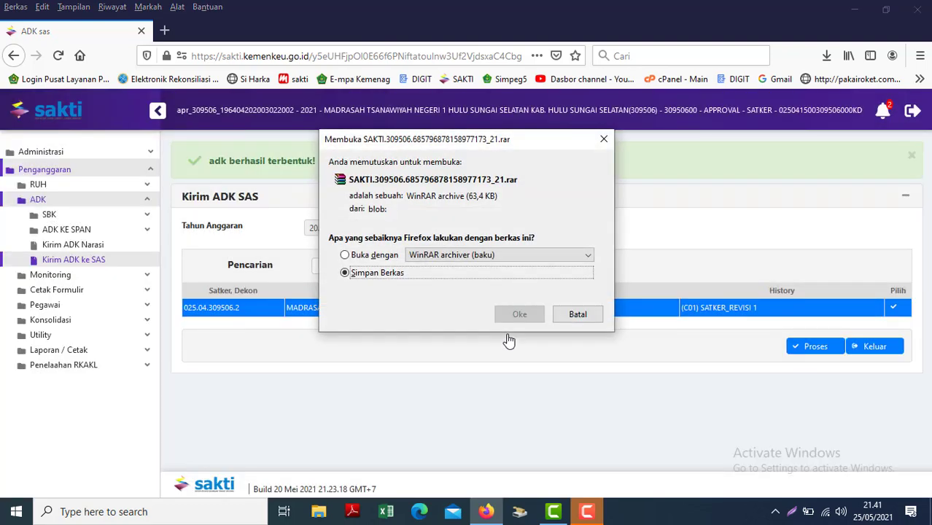
left_click(519, 314)
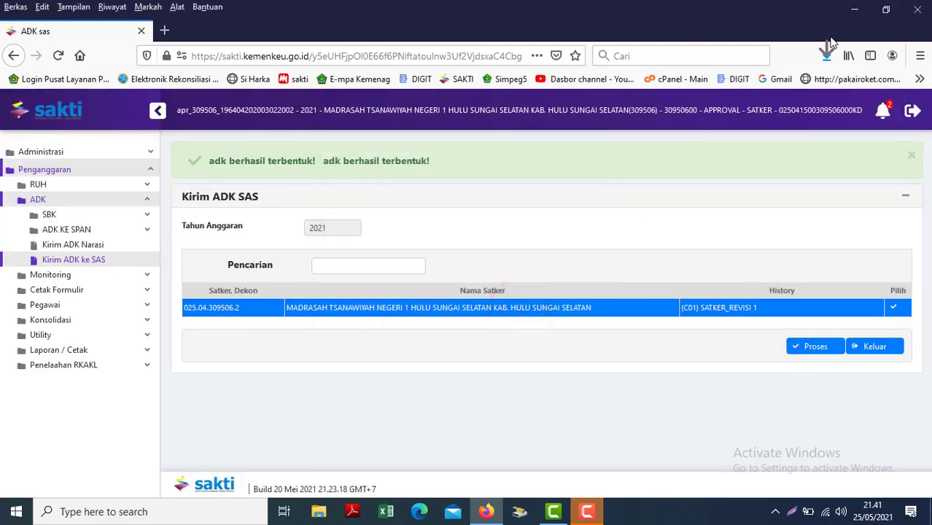
left_click(826, 59)
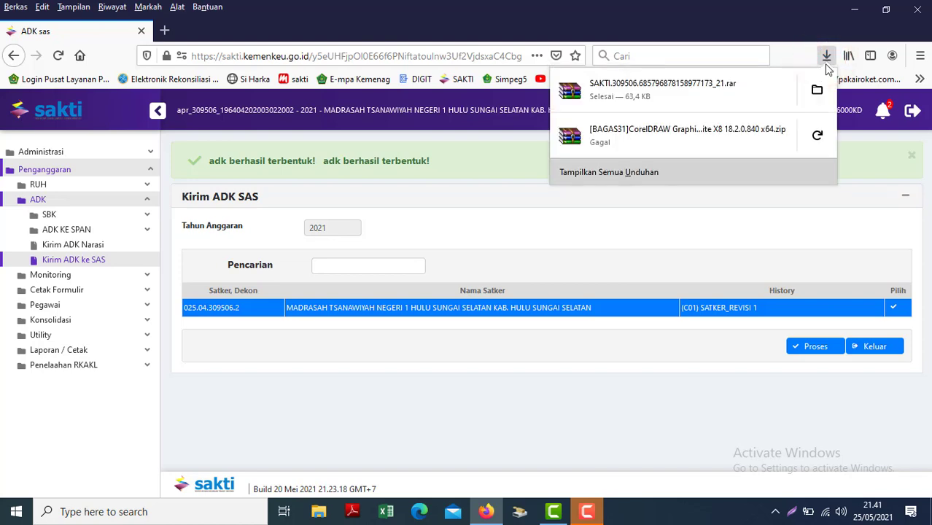
left_click(817, 90)
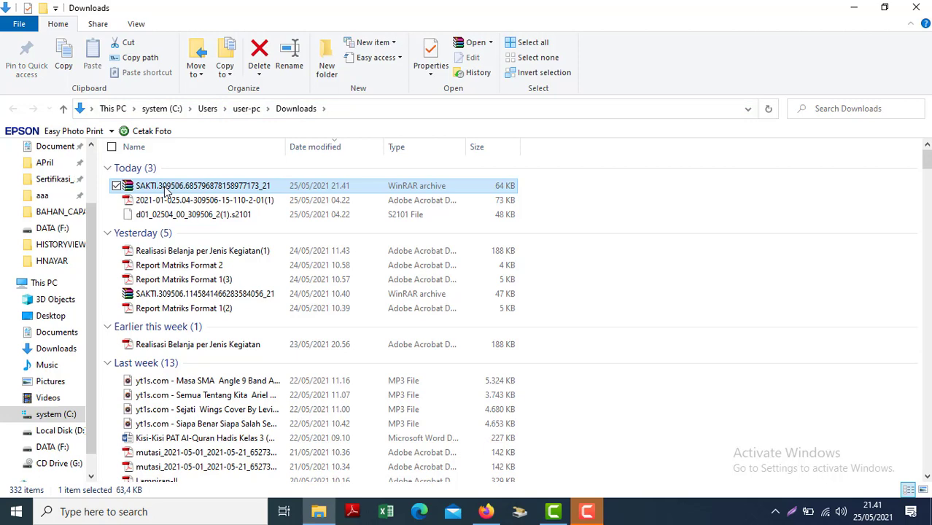
Cut the SAKTI archive, then create and open a new REvisi_POK_1 folder on DATA (F:).
right_click(166, 191)
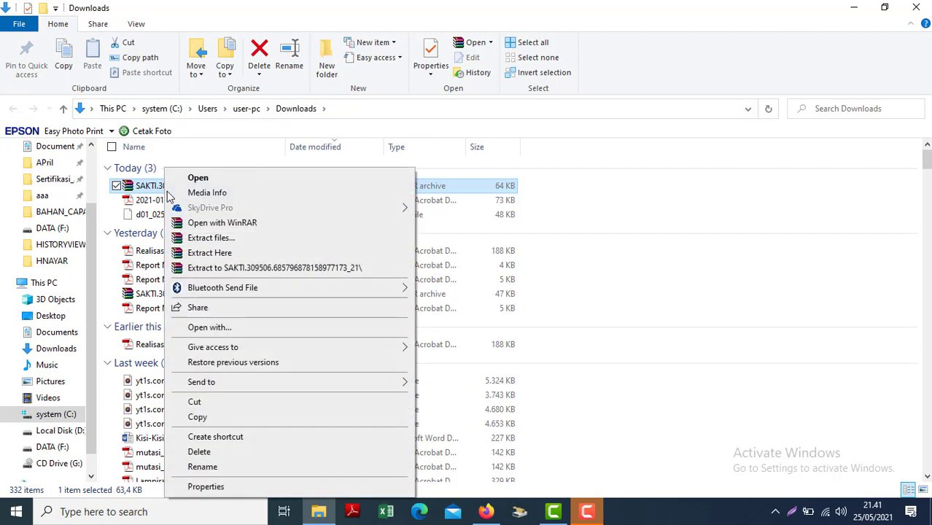
left_click(195, 399)
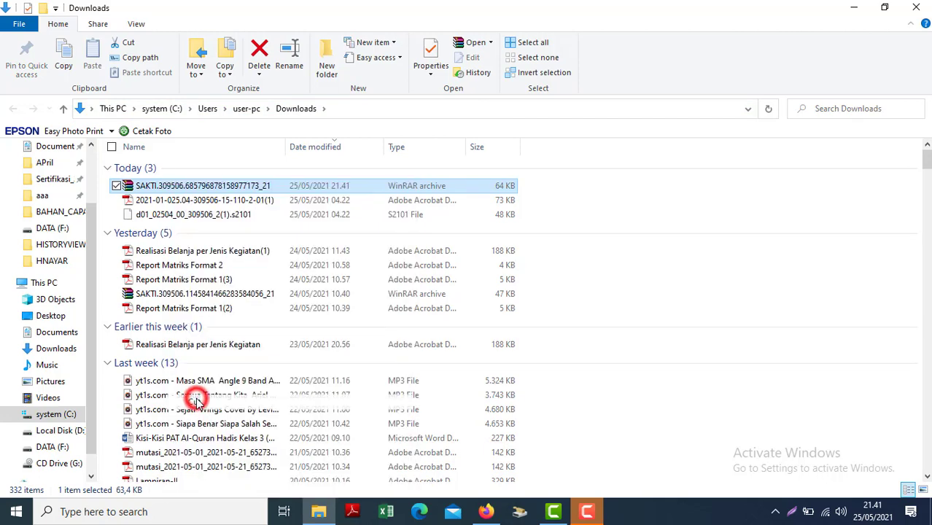
left_click(55, 447)
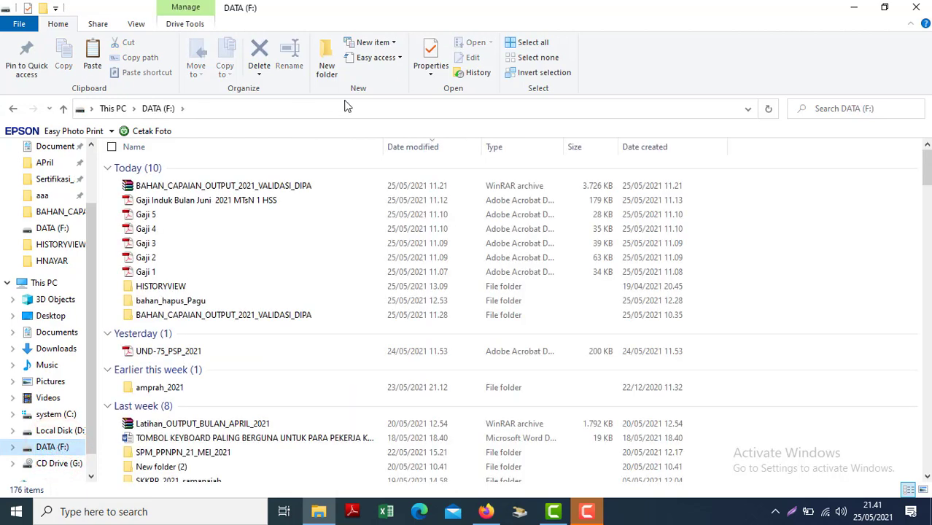
left_click(326, 59)
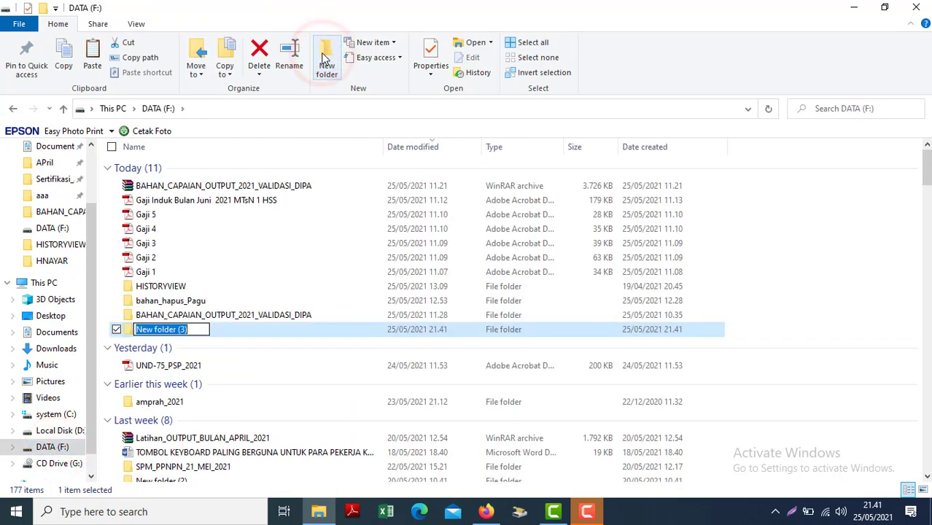
type("REvisi_PO")
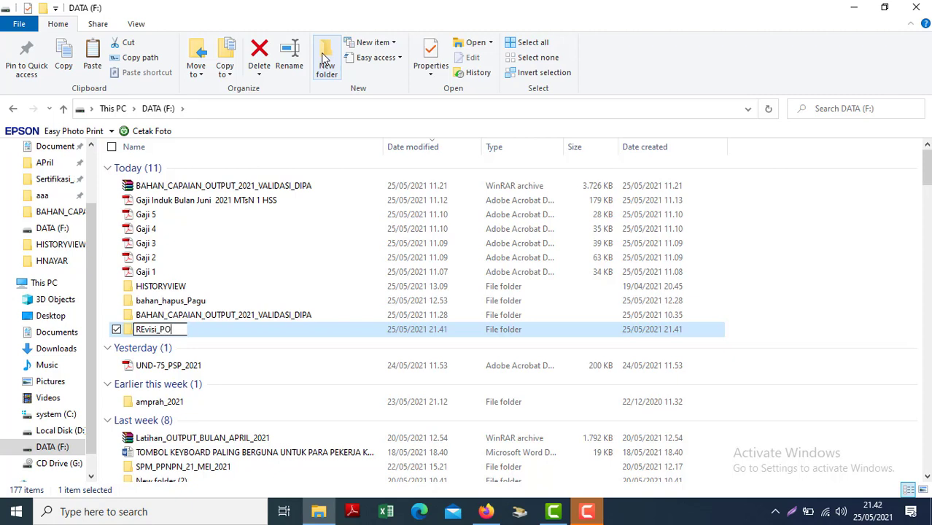
type("K_1")
key("Return")
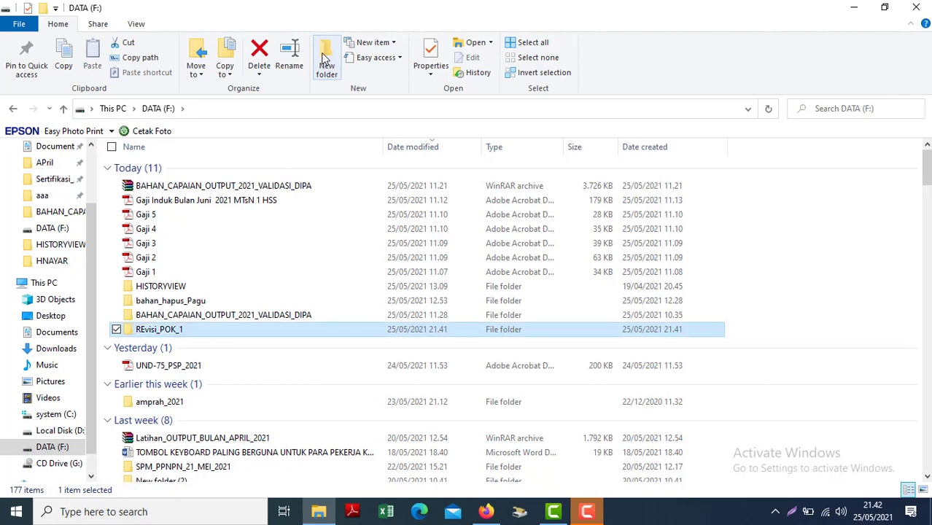
key("Return")
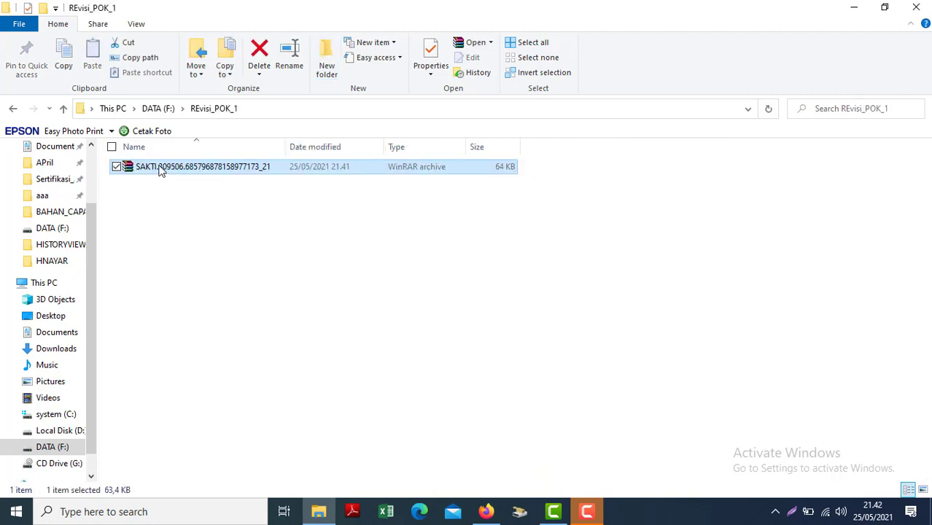
Extract the SAKTI archive here, producing d01_02504_00_309506_2.s2101, and abandon a first rename.
right_click(160, 169)
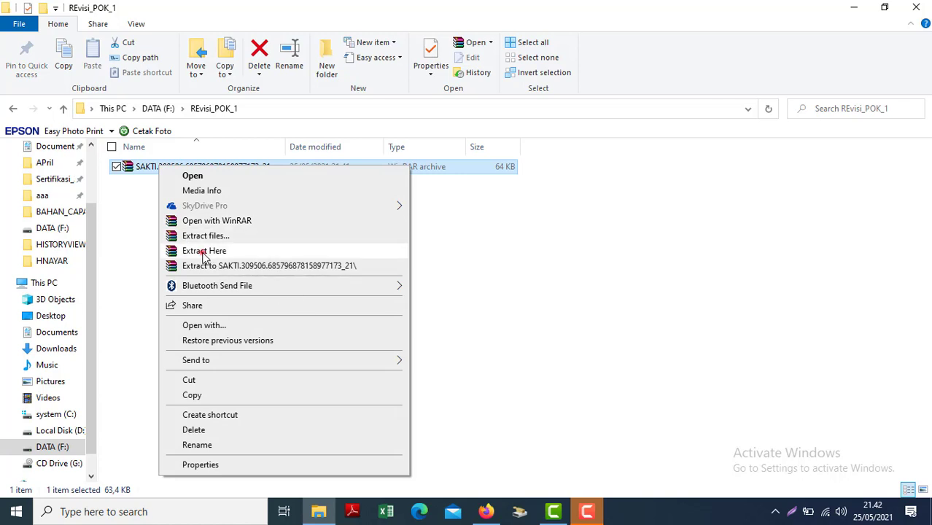
left_click(204, 251)
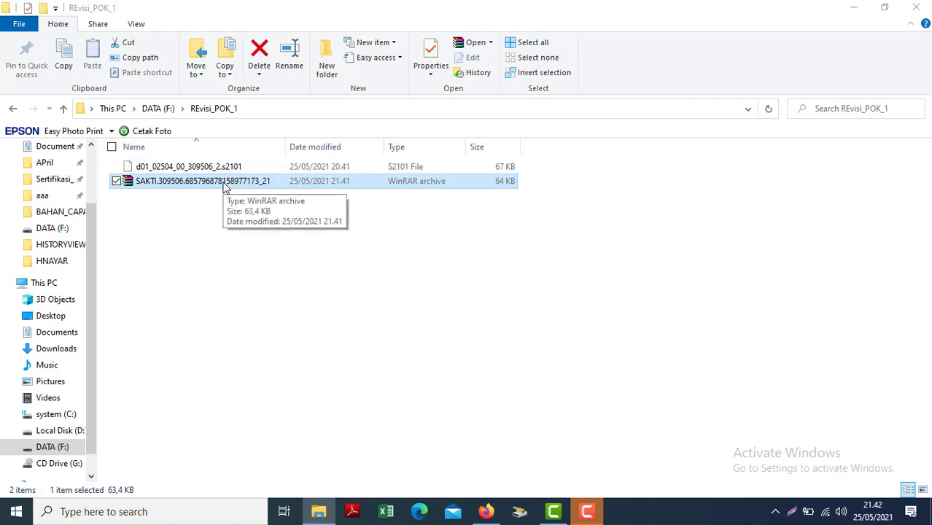
right_click(241, 169)
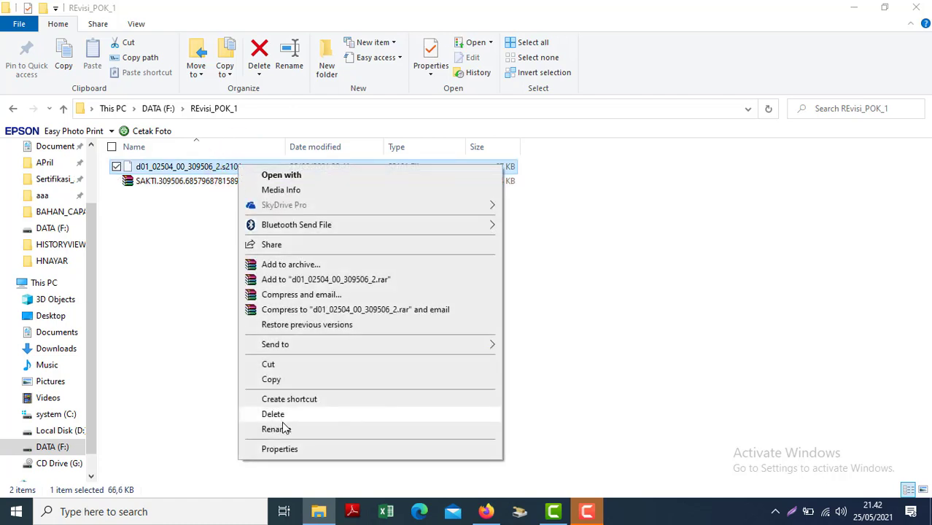
left_click(277, 429)
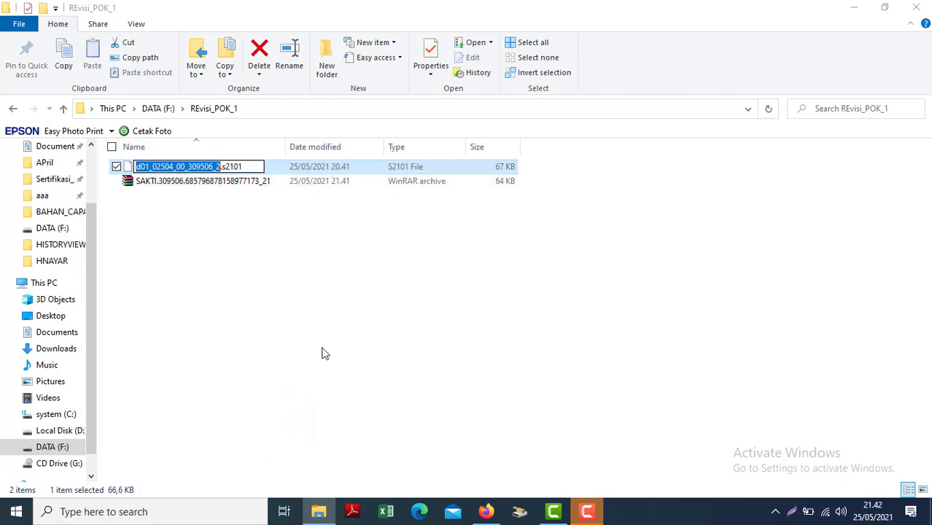
left_click(324, 350)
Try changing the d01 file extension to .s2102, then decline to keep .s2101.
right_click(229, 169)
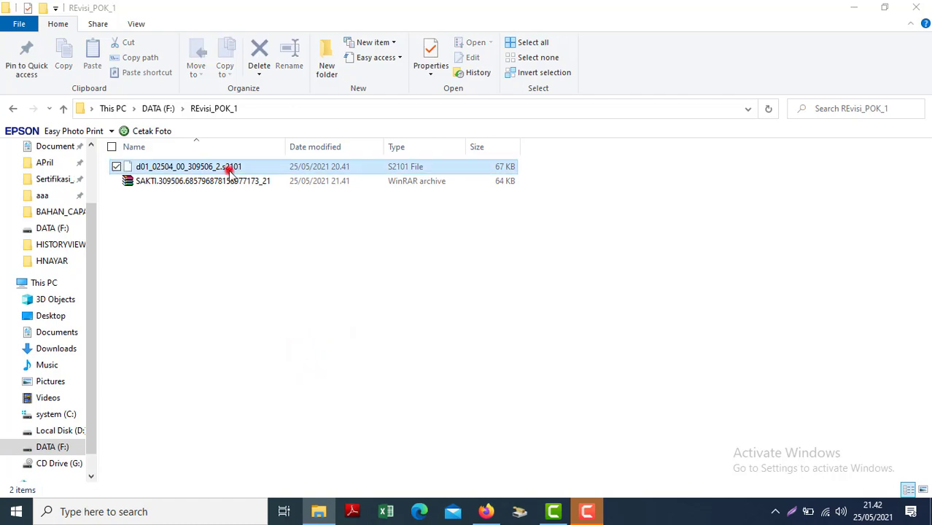
left_click(279, 435)
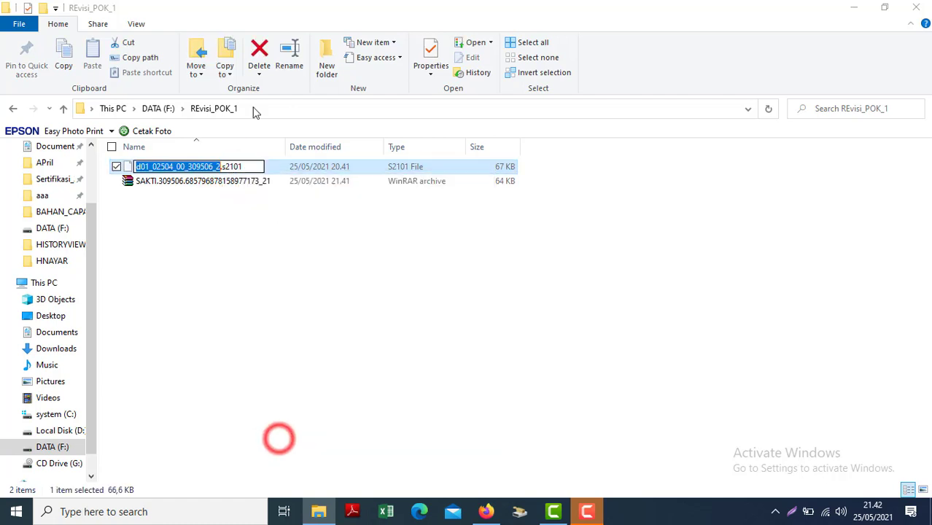
left_click(241, 167)
key("BackSpace")
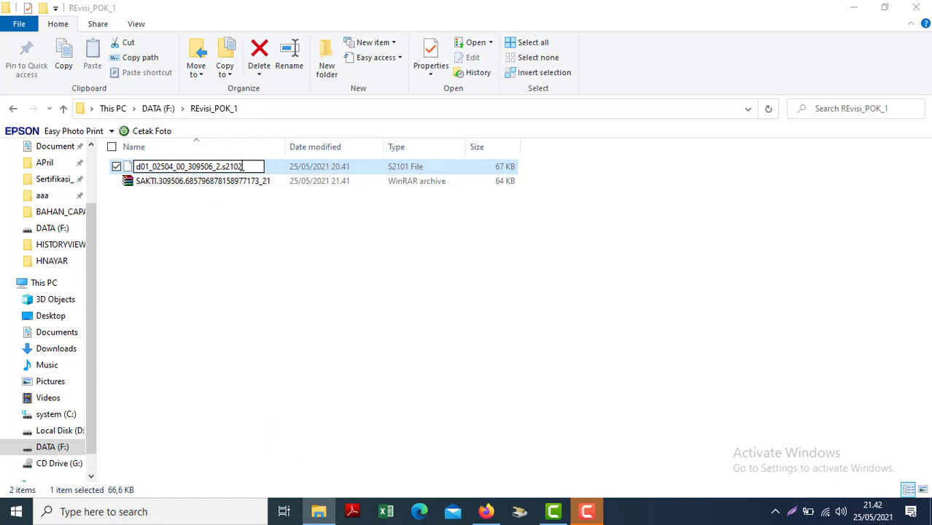
type("2")
key("Return")
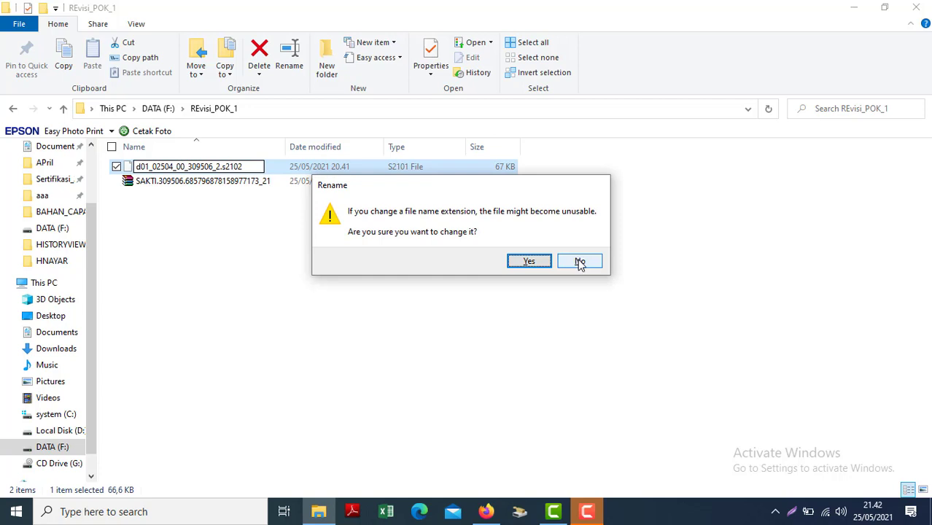
left_click(579, 263)
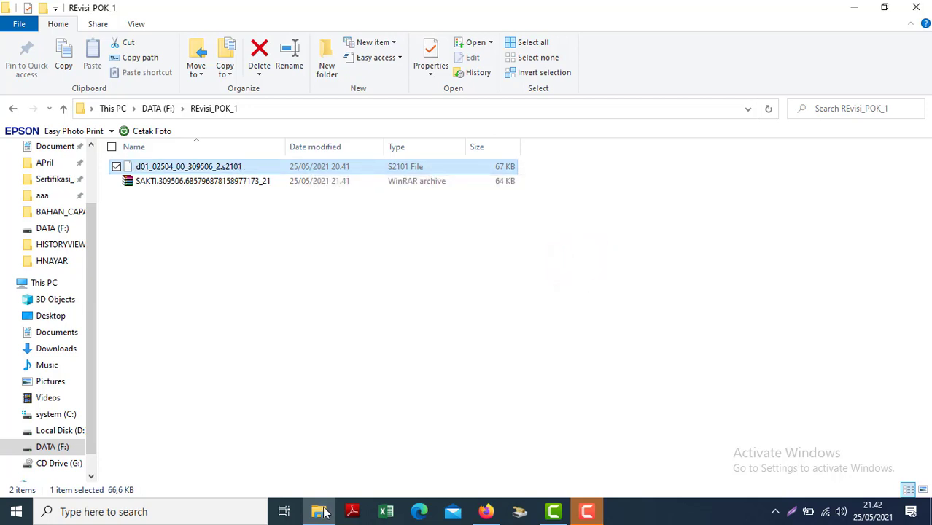
mouse_move(323, 514)
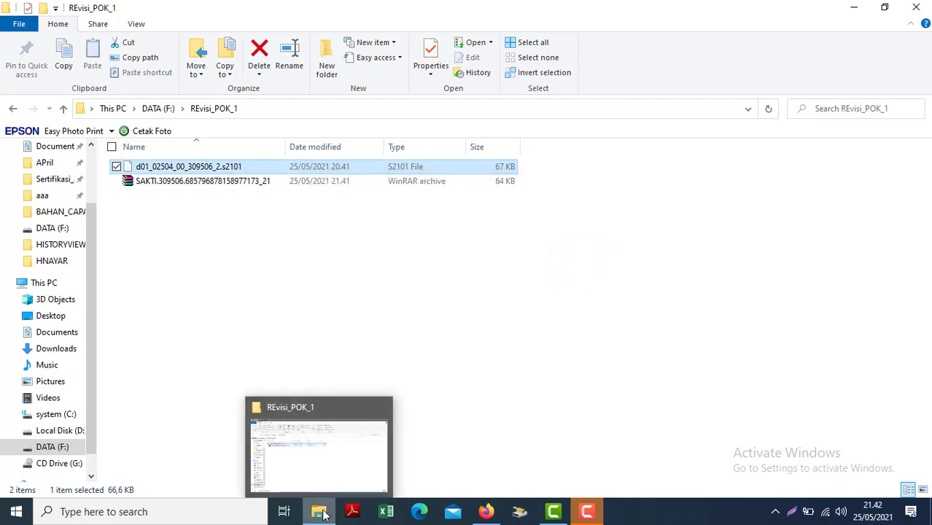
left_click(616, 267)
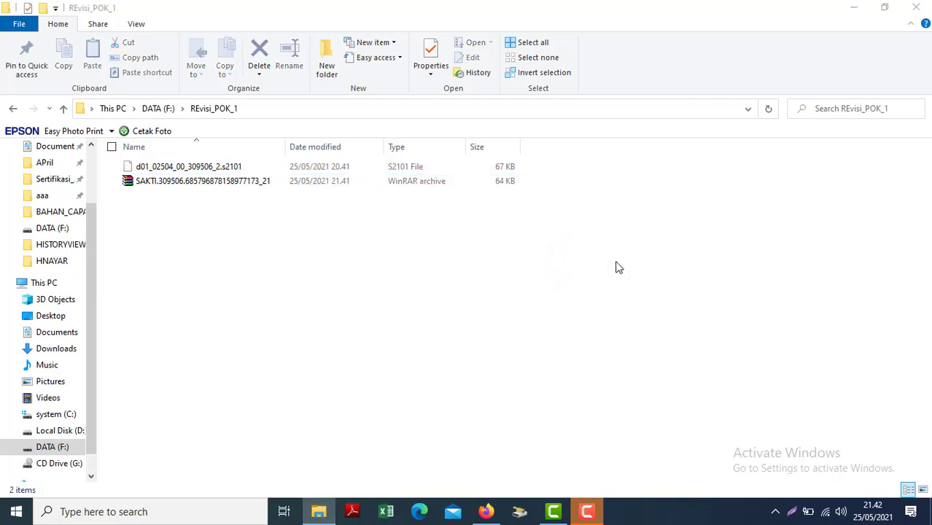
key("super+e")
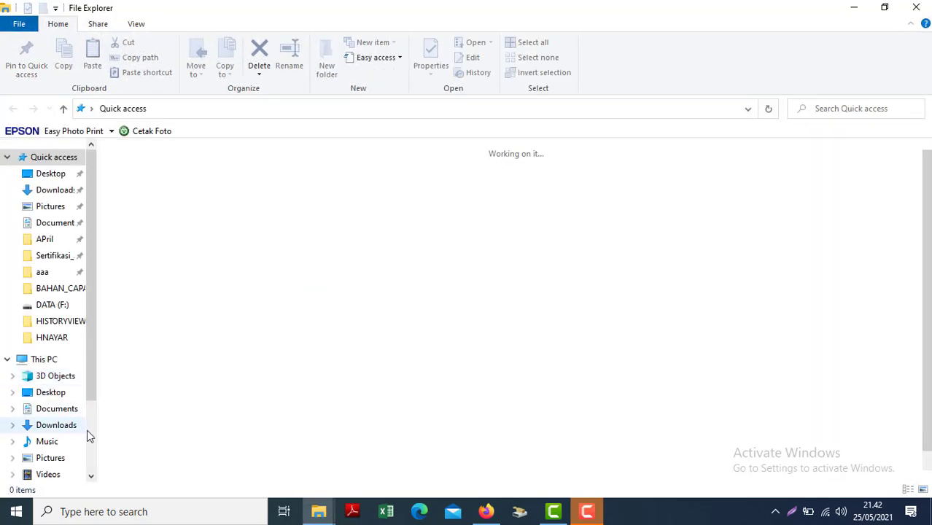
left_click(89, 435)
left_click(60, 414)
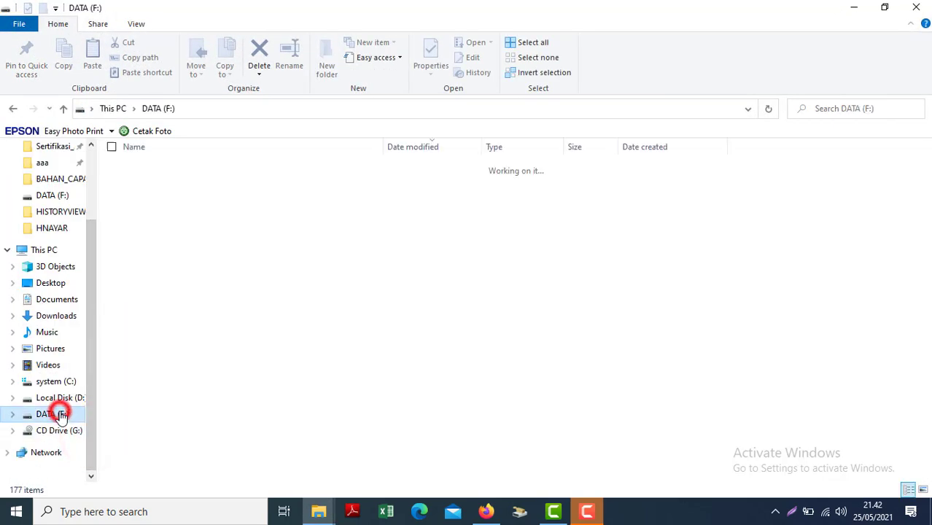
double_click(173, 315)
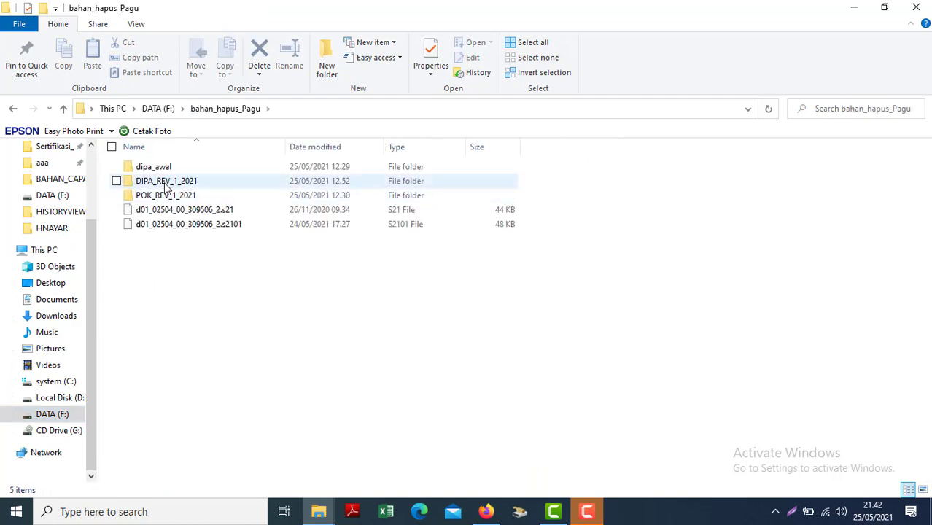
double_click(163, 182)
left_click(162, 167)
right_click(164, 168)
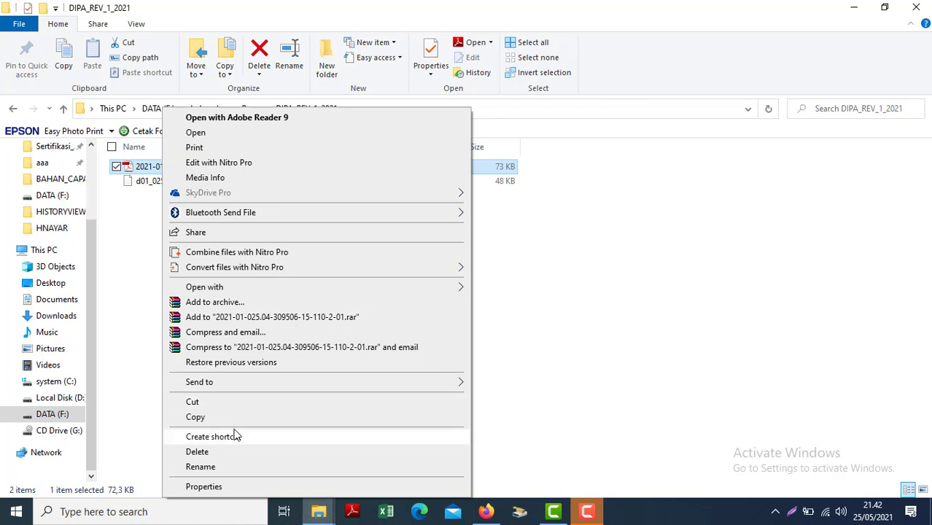
left_click(205, 416)
Paste the DIPA PDF into the REvisi_POK_1 folder and open it.
left_click(317, 503)
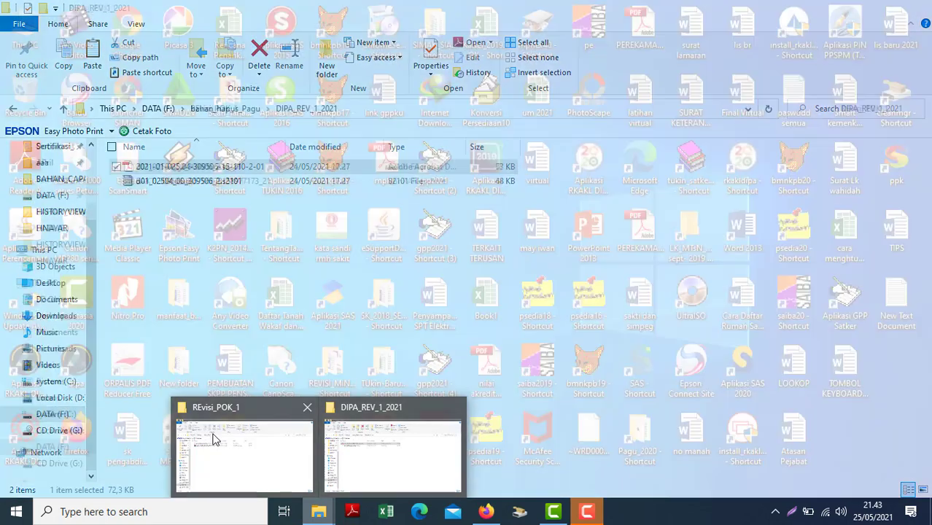
left_click(214, 437)
key("ctrl+v")
double_click(168, 164)
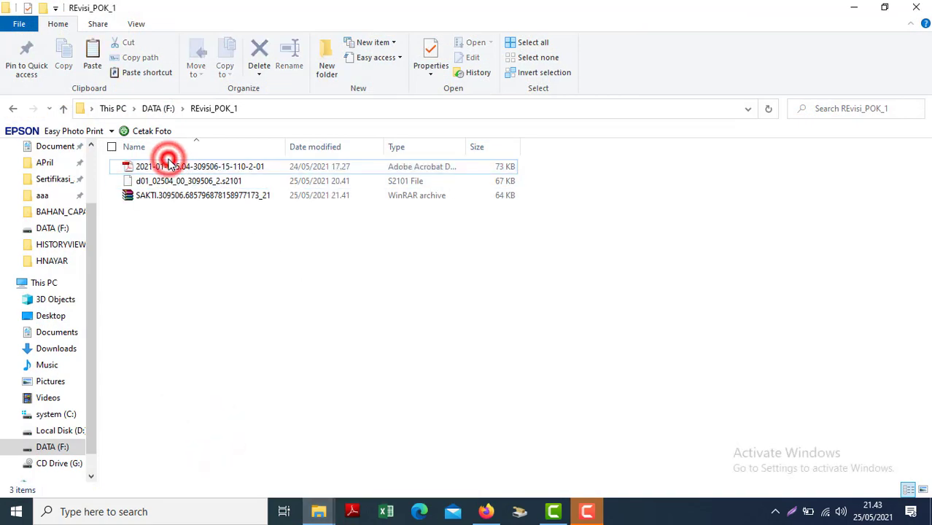
View the DIPA PDF in Adobe Reader to confirm Revisi ke 01, then minimize every window.
left_click(155, 167)
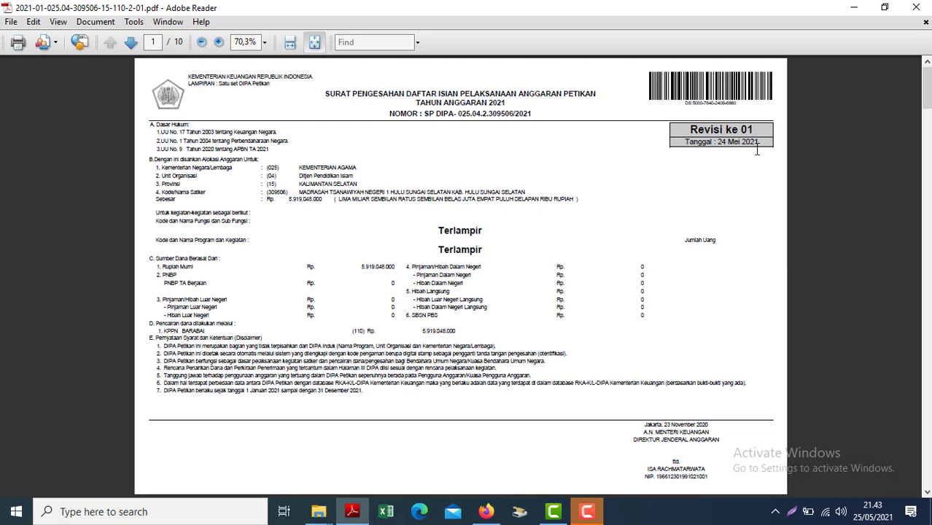
left_click(855, 7)
left_click(856, 7)
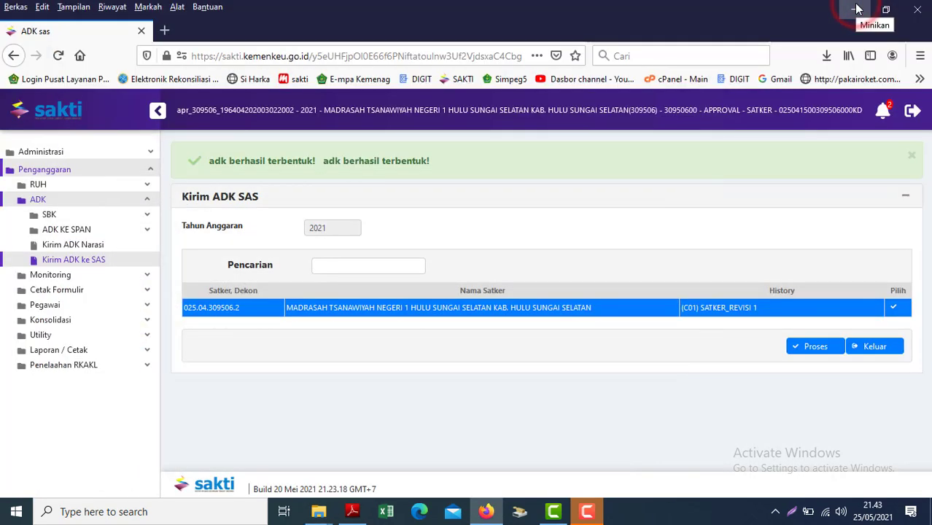
left_click(854, 7)
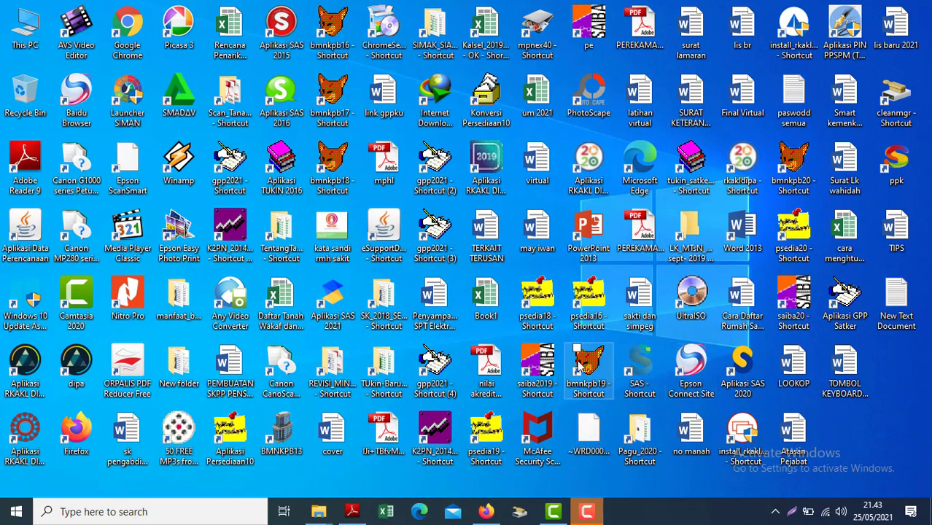
Launch Aplikasi SAS 2021, log in to Modul Admin with the admin user and password, and open the Utility menu.
left_click(333, 312)
double_click(333, 312)
type("admin")
key("Tab")
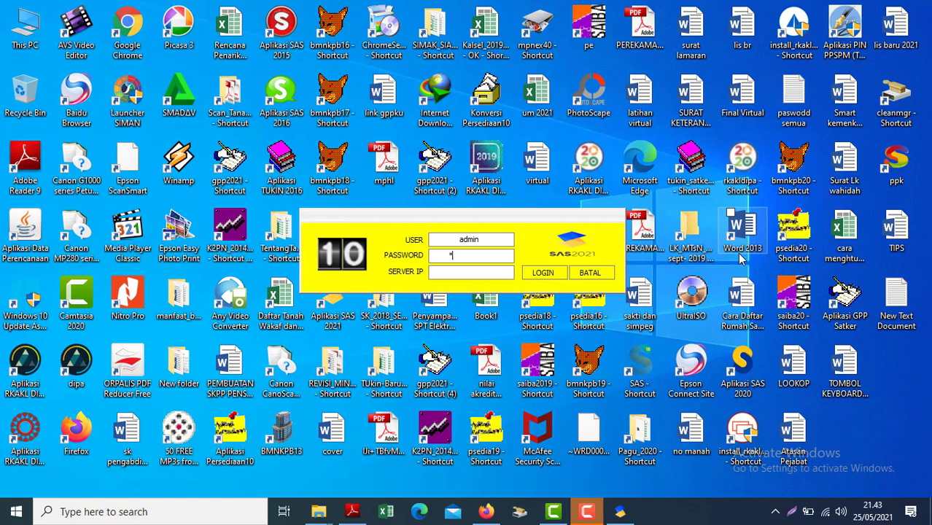
type("*****")
left_click(533, 276)
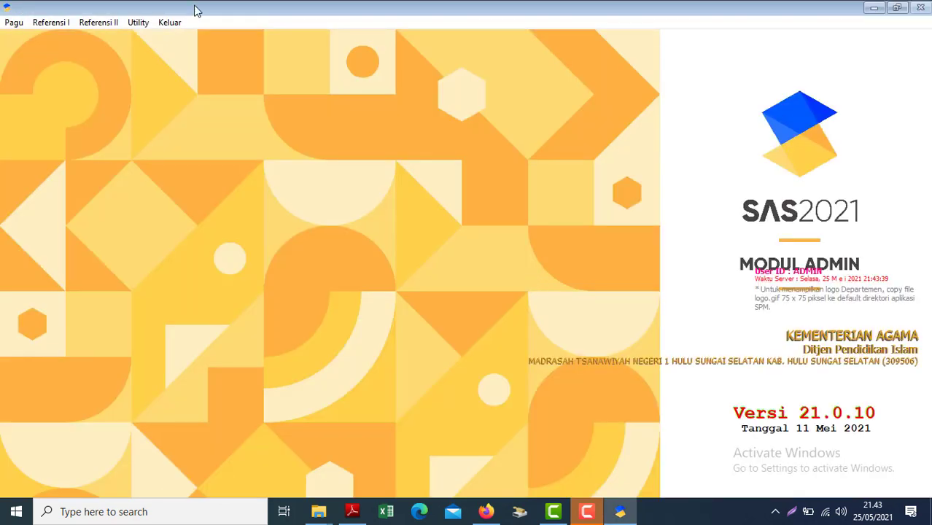
left_click(138, 22)
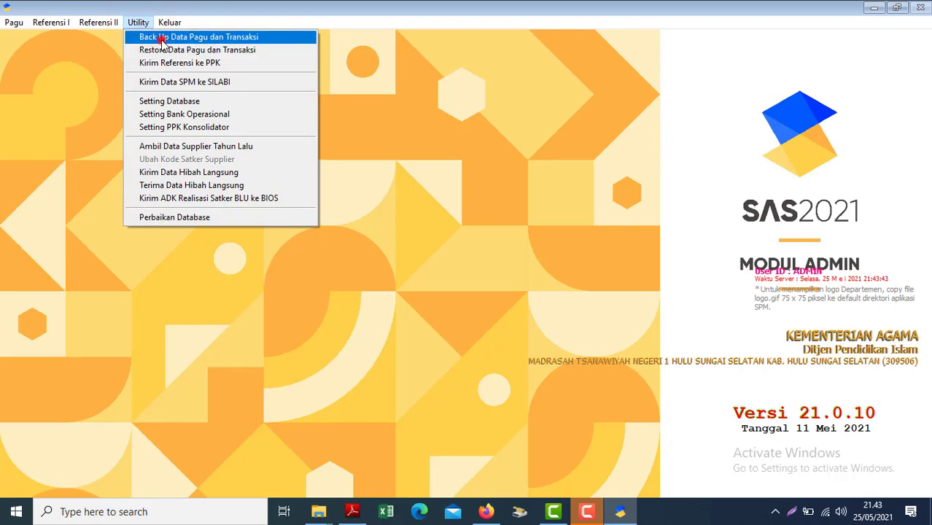
Run Back Up Data Pagu dan Transaksi to C:\BACKUPSAS, overwriting today's existing backup.
left_click(162, 41)
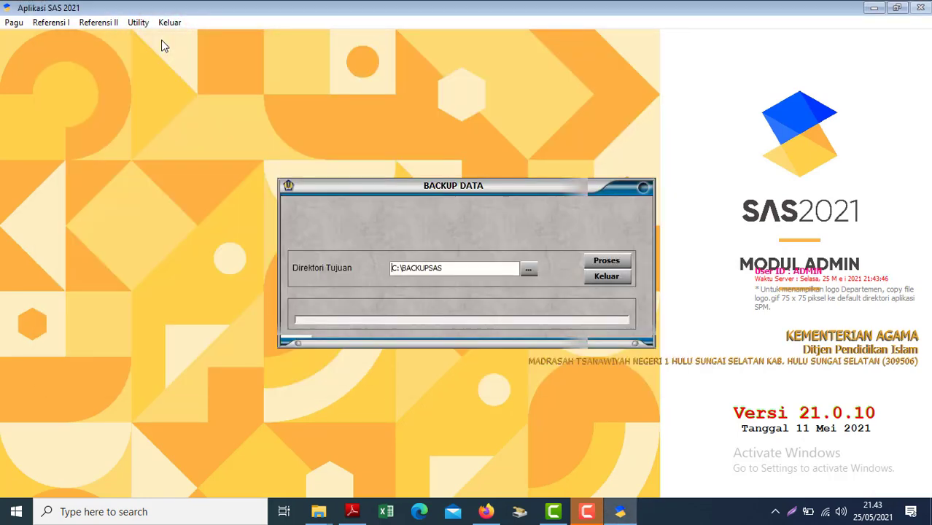
left_click(604, 261)
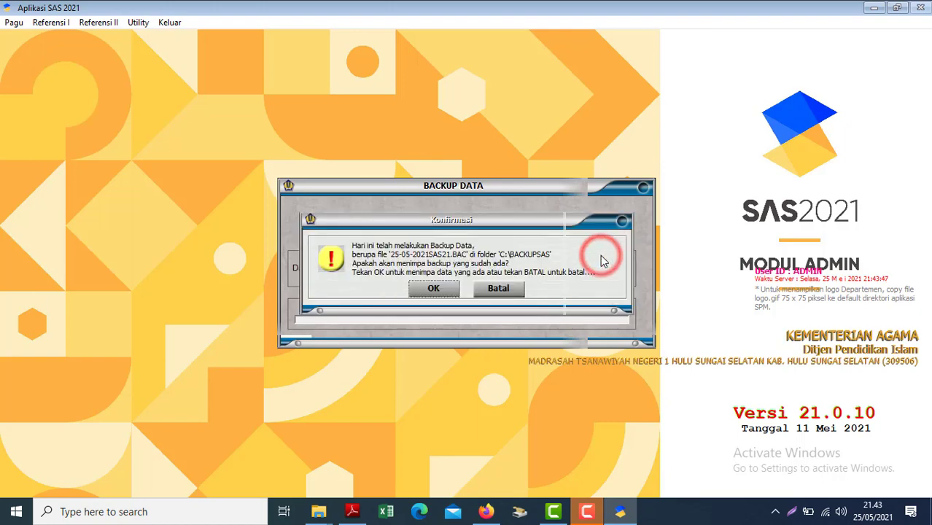
left_click(433, 290)
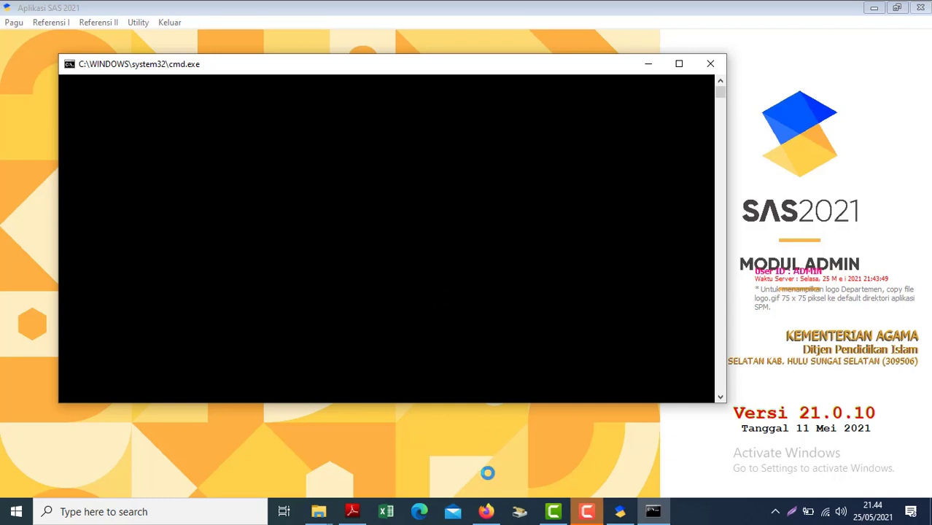
mouse_move(486, 511)
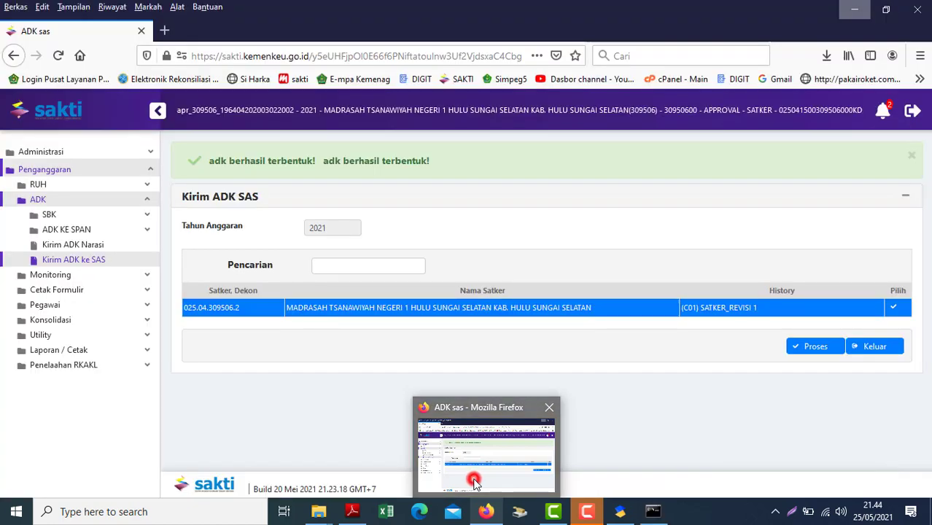
left_click(476, 485)
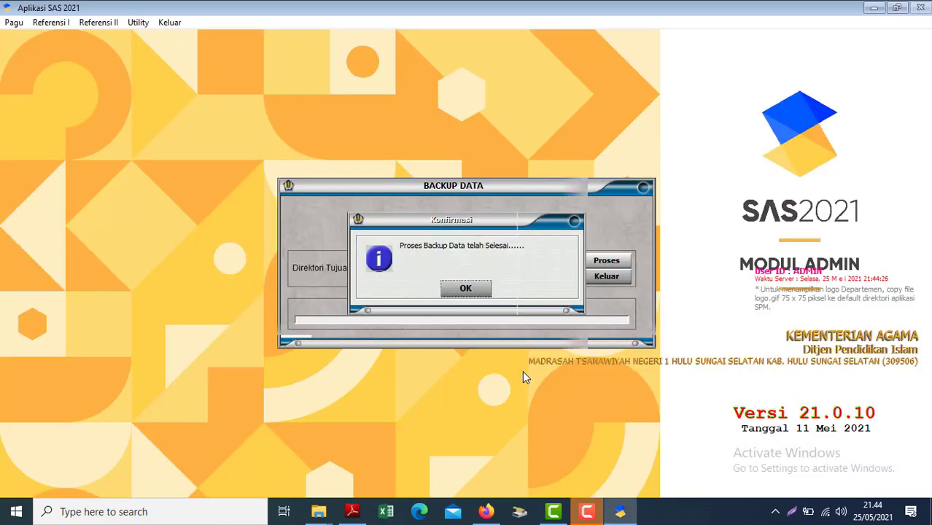
left_click(465, 288)
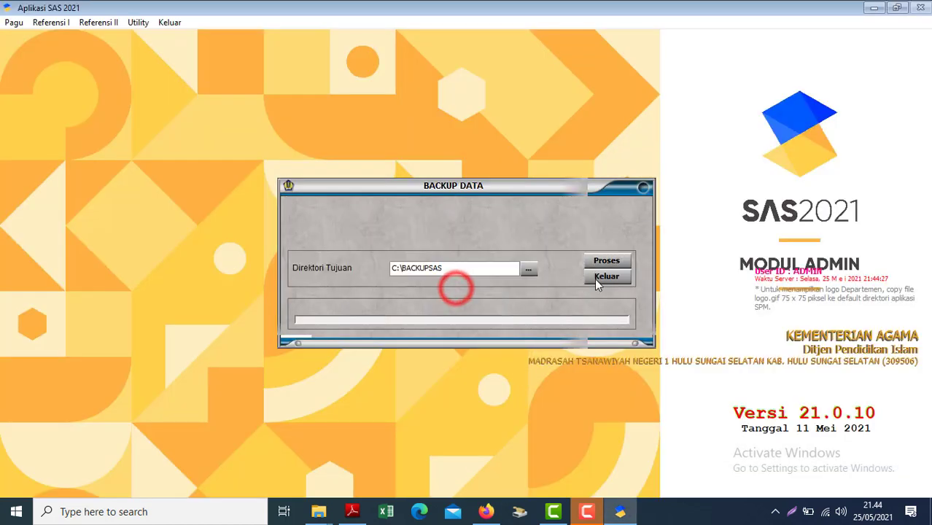
left_click(606, 279)
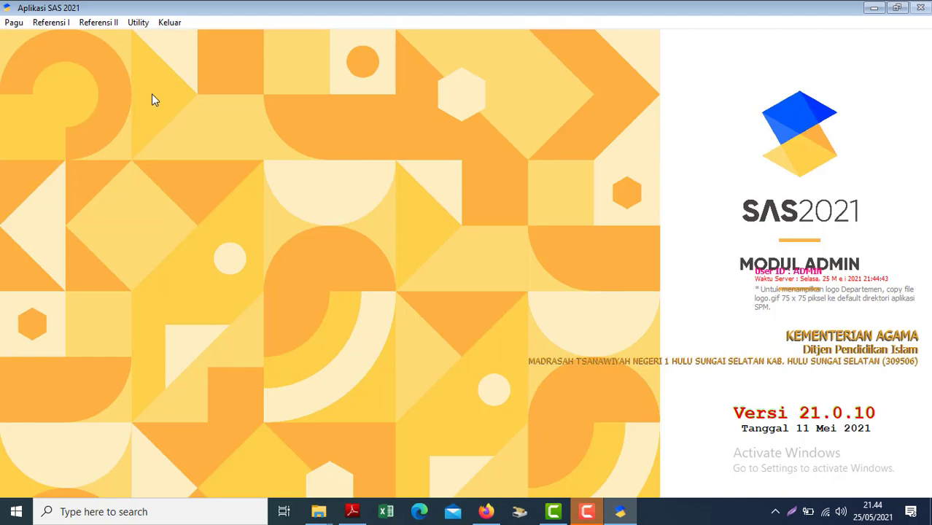
Start Pagu > Transfer Pagu dan REVISI Pagu and browse for the source folder.
left_click(8, 22)
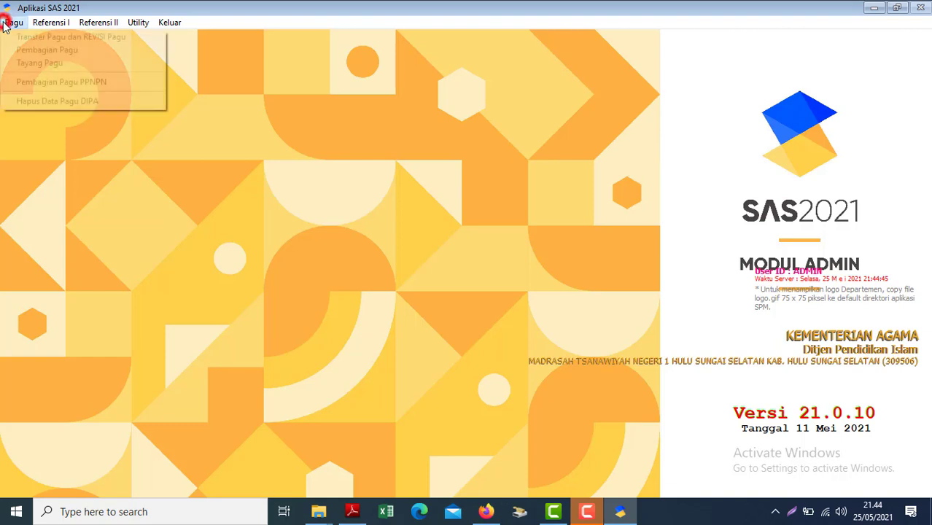
left_click(29, 35)
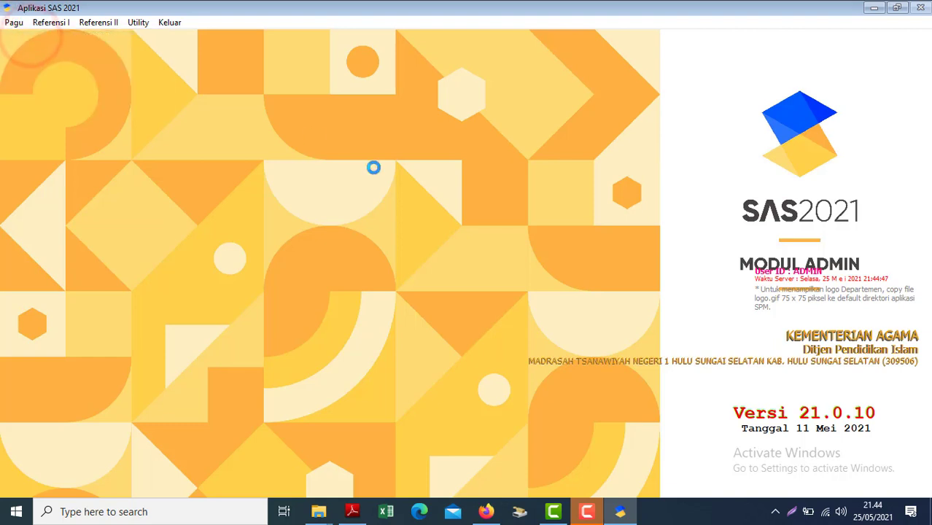
left_click(687, 275)
Switch the folder picker to drive F: DATA and open the revisi_pok_1 folder.
left_click(492, 376)
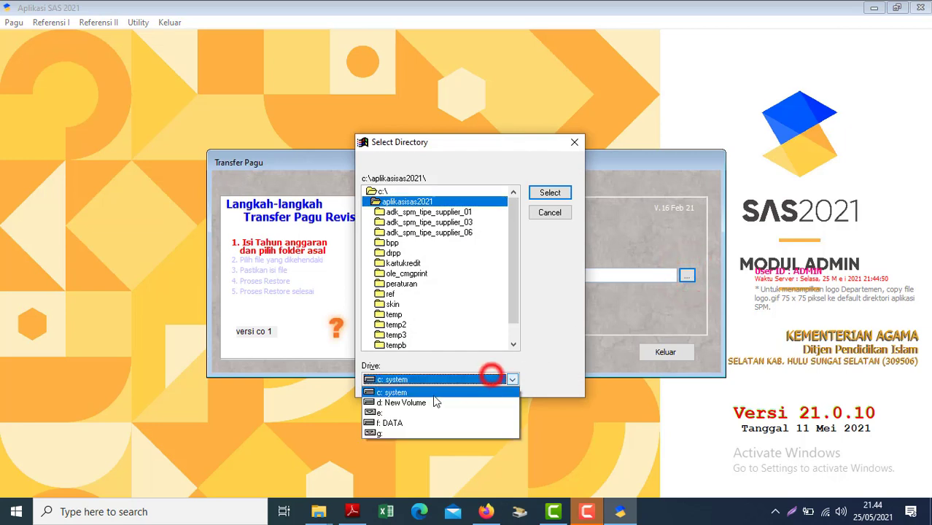
left_click(383, 422)
left_click(409, 284)
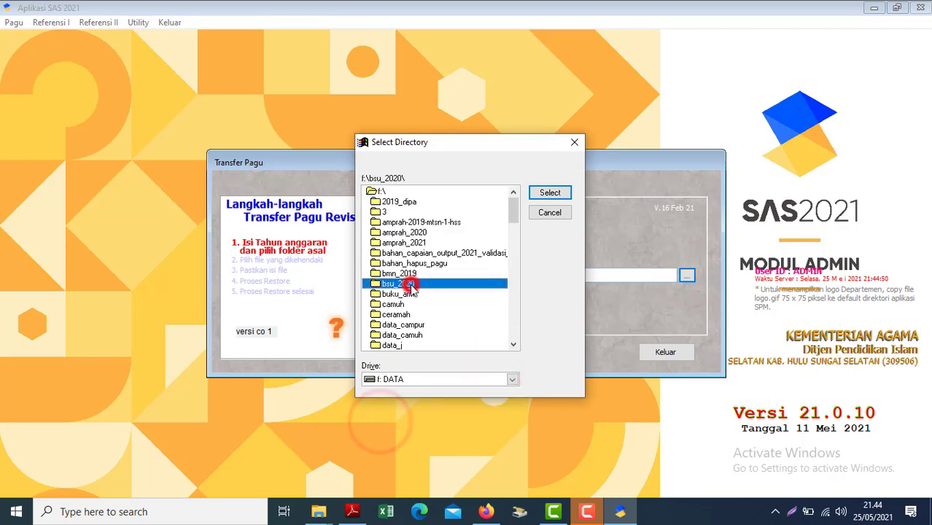
scroll(412, 289, "down", 10)
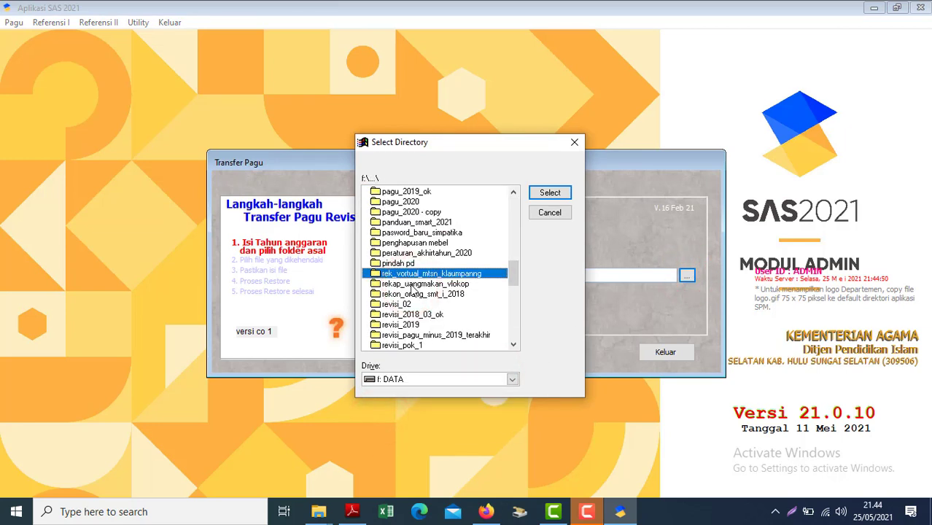
key("Down")
key("Down")
key("Down")
key("Down")
key("Down")
key("Down")
key("Down")
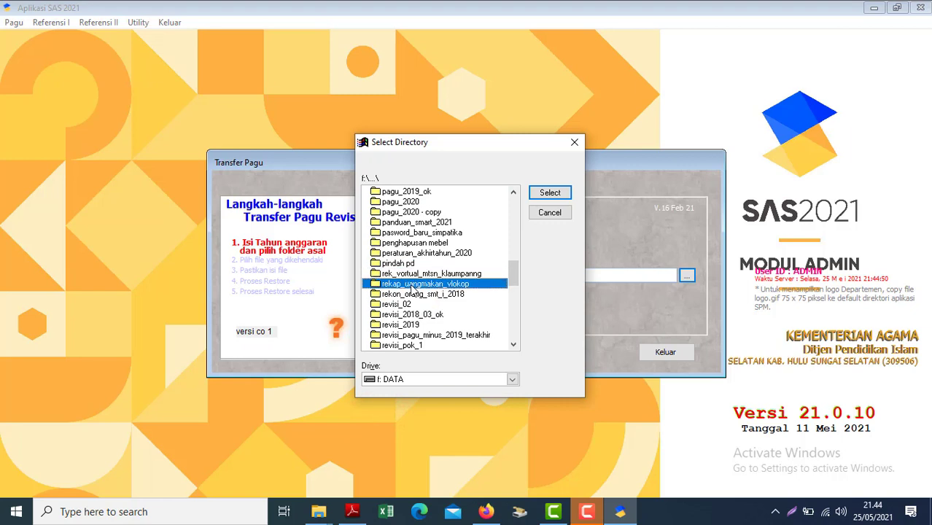
key("Return")
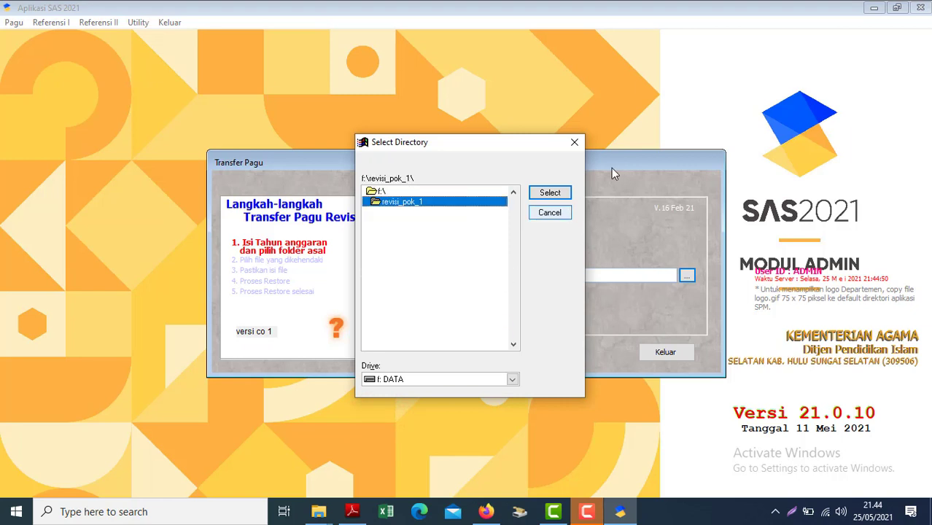
Use F:\REVISI_POK_1\ as source and tick file D01_02504_00_309506_2.S2101, revision 01.
left_click(550, 191)
left_click(411, 348)
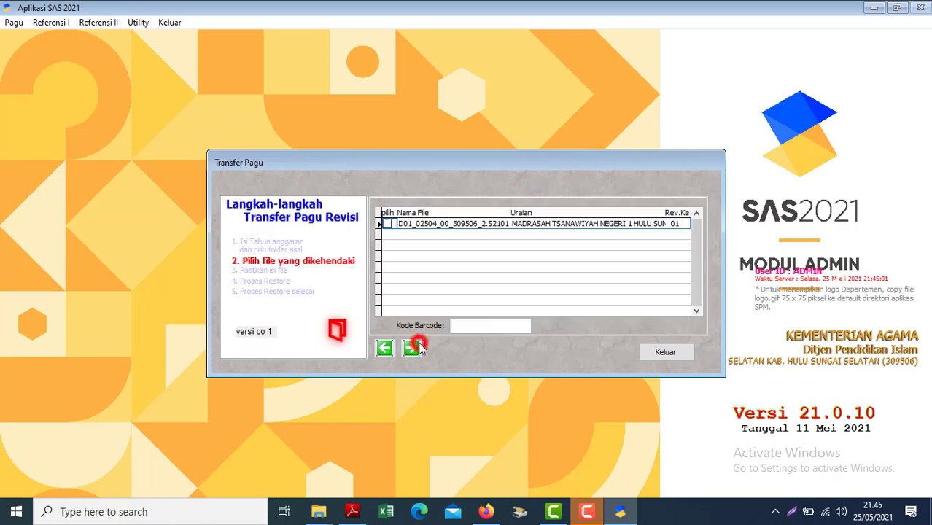
left_click(387, 224)
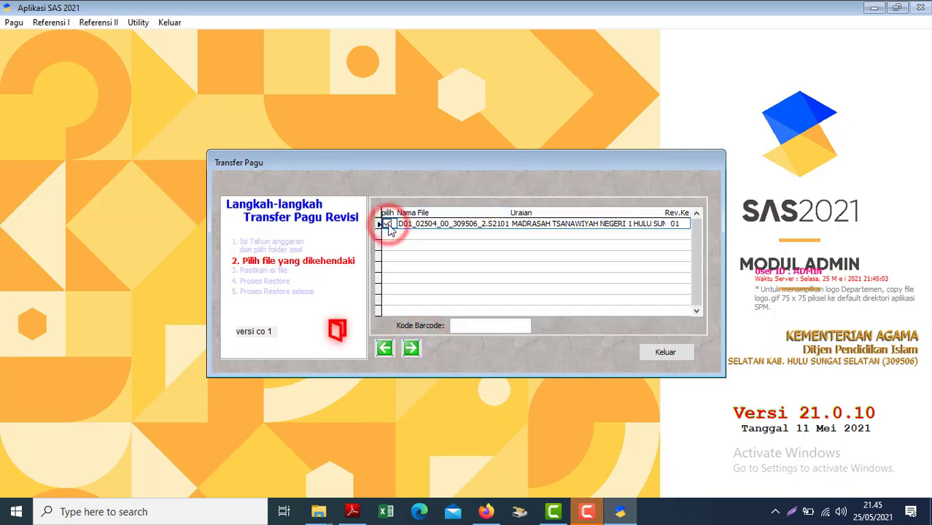
left_click(474, 323)
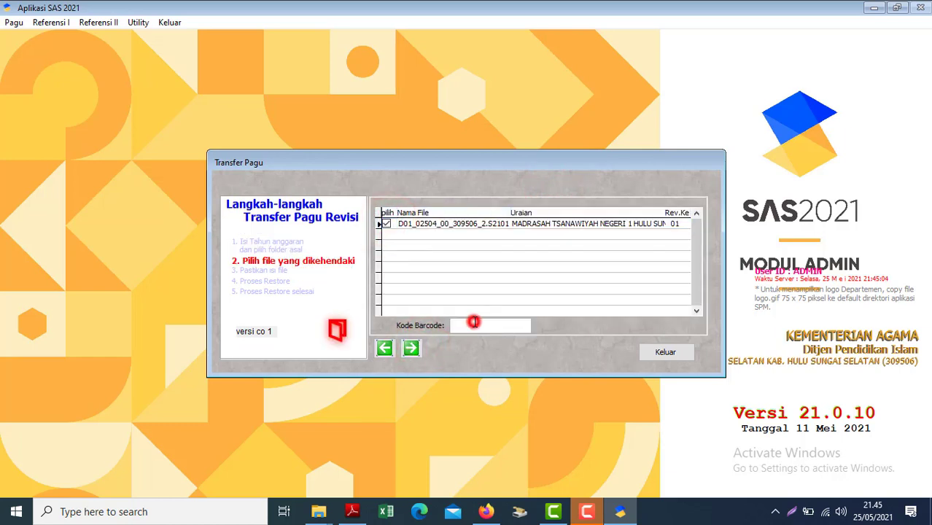
left_click(675, 225)
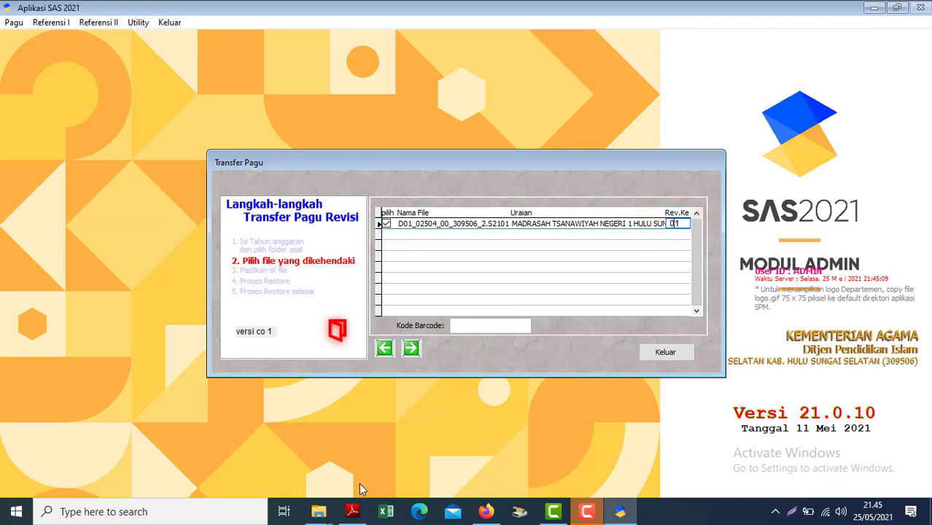
Copy the DS code printed under the revised DIPA's barcode in the Adobe Reader PDF.
mouse_move(348, 503)
mouse_move(345, 471)
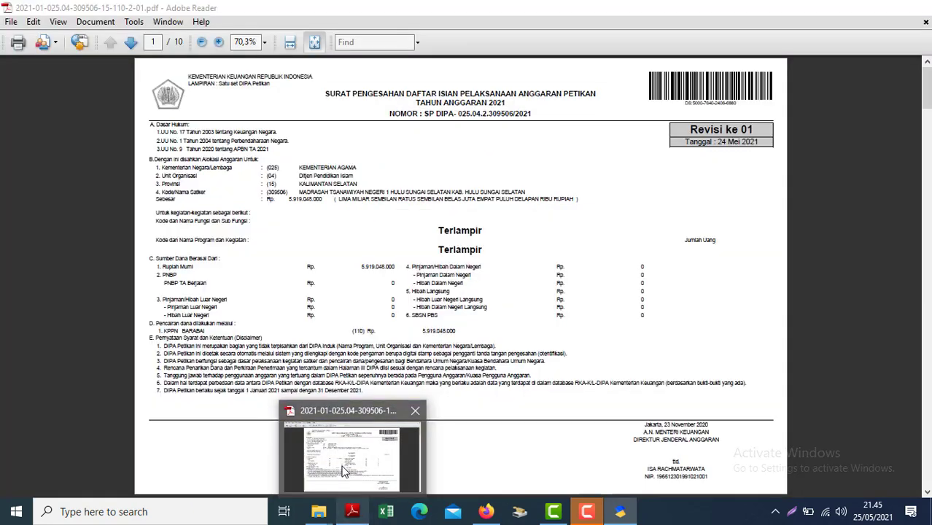
left_click(345, 470)
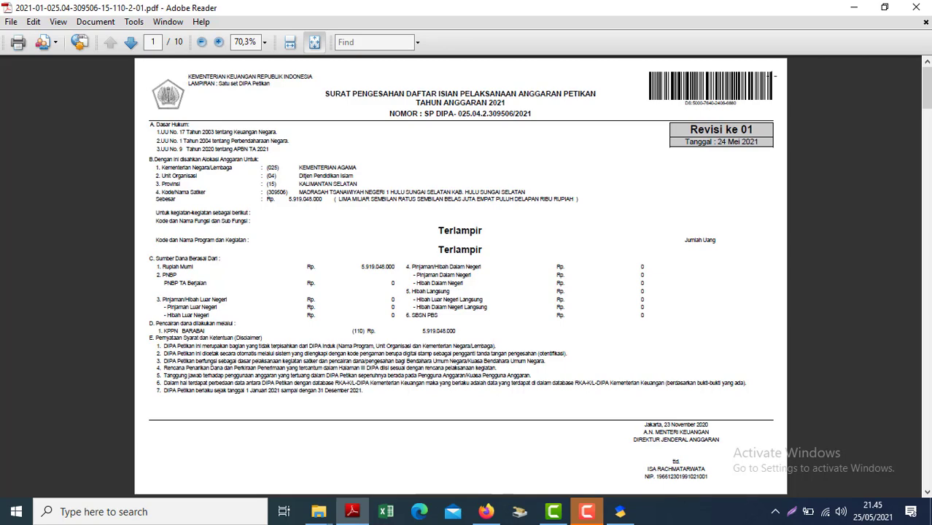
key("ctrl+2")
left_click_drag(785, 124, 848, 122)
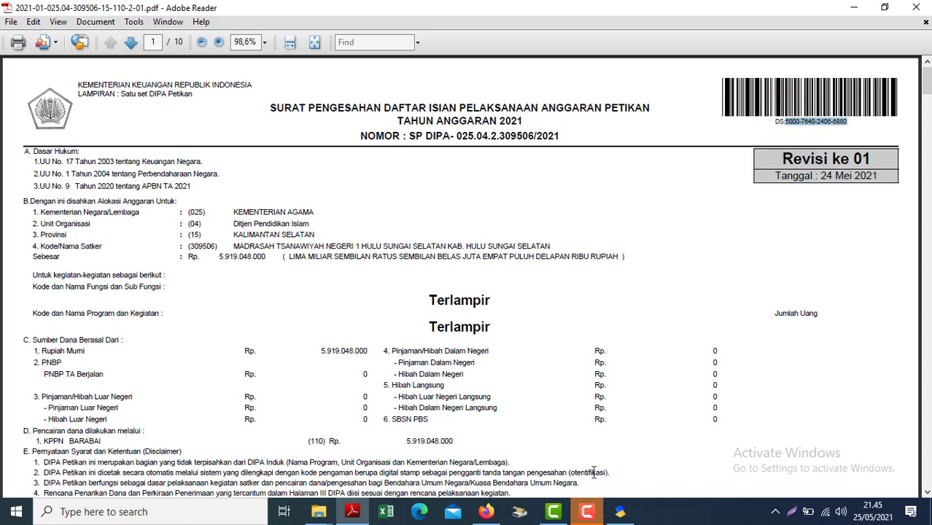
left_click(486, 511)
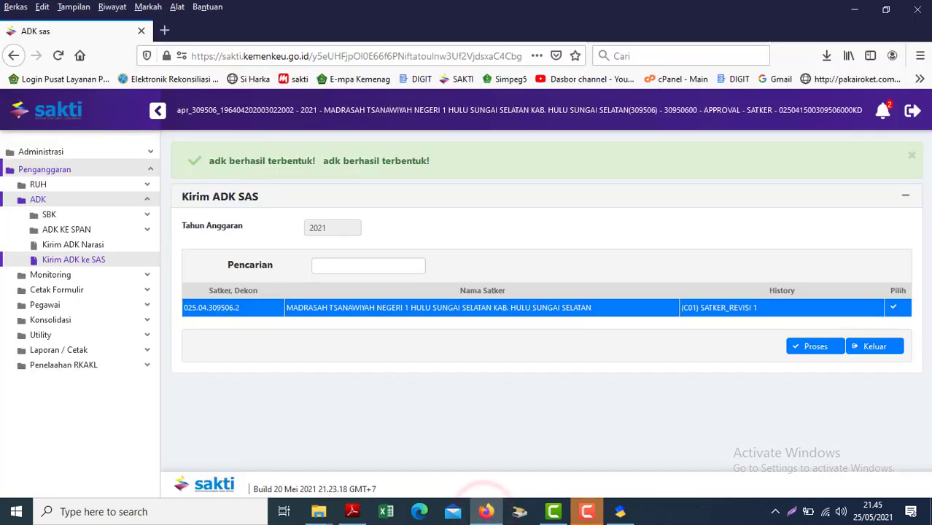
Paste the copied DS code into Kode Barcode and advance the pagu transfer.
left_click(619, 512)
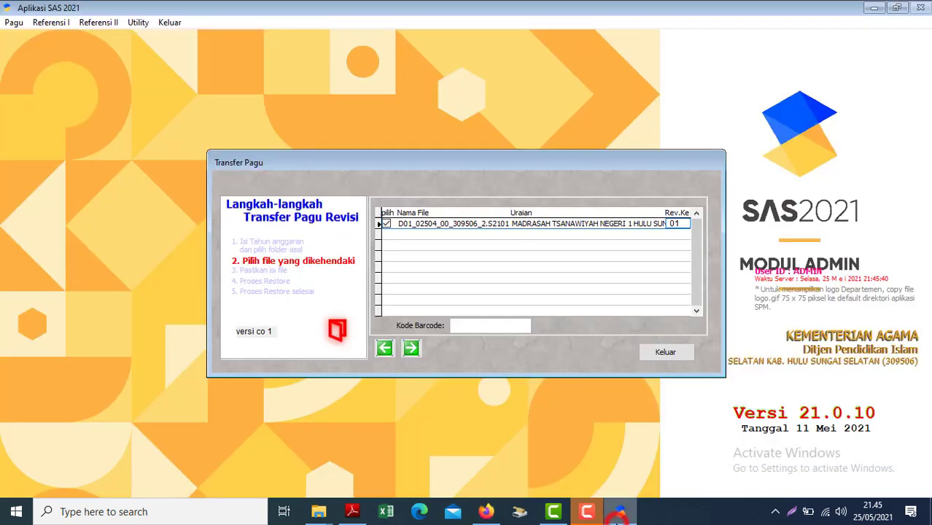
left_click(469, 326)
key("ctrl+v")
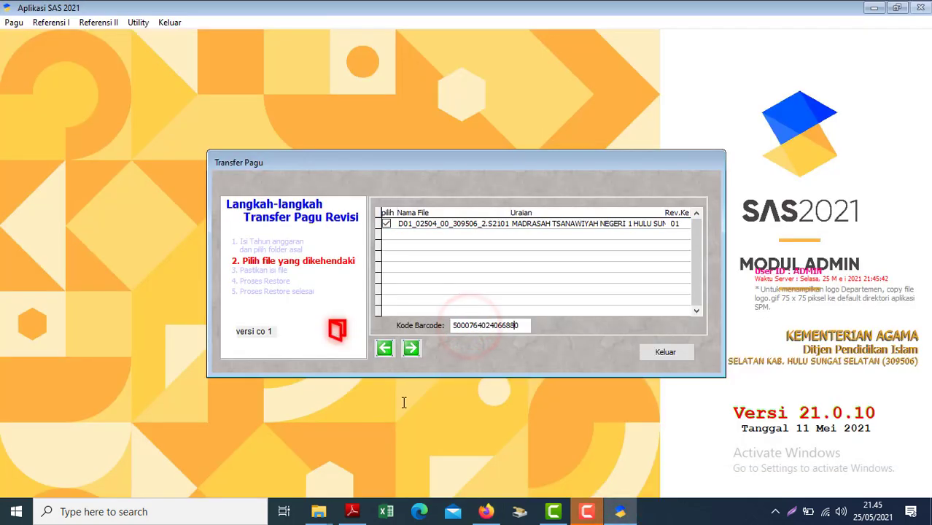
left_click(417, 353)
Continue past the prompt and scroll through the Cek Halaman IV DIPA account lines.
left_click(609, 272)
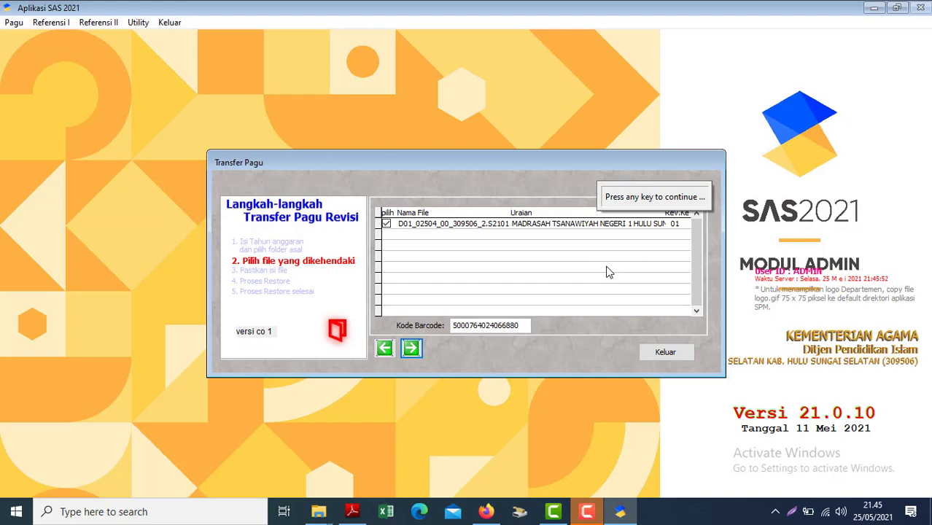
key("Return")
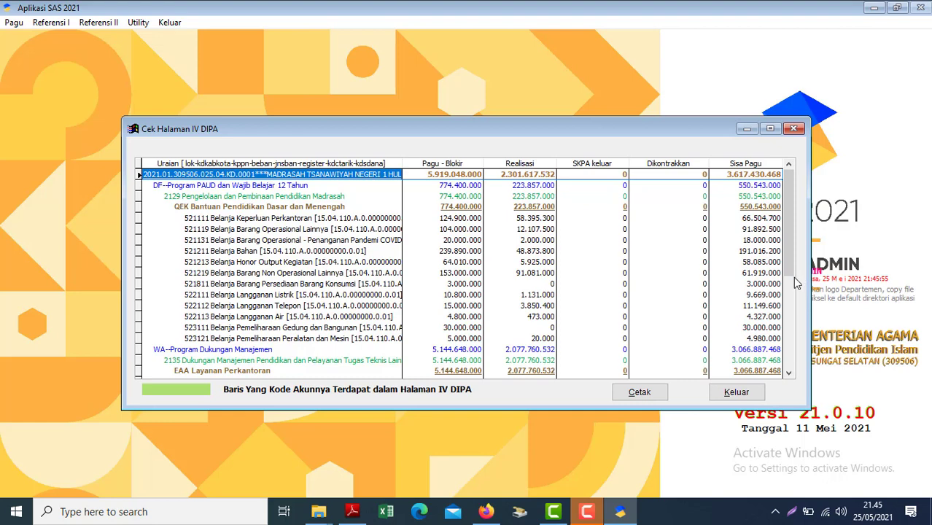
left_click(796, 292)
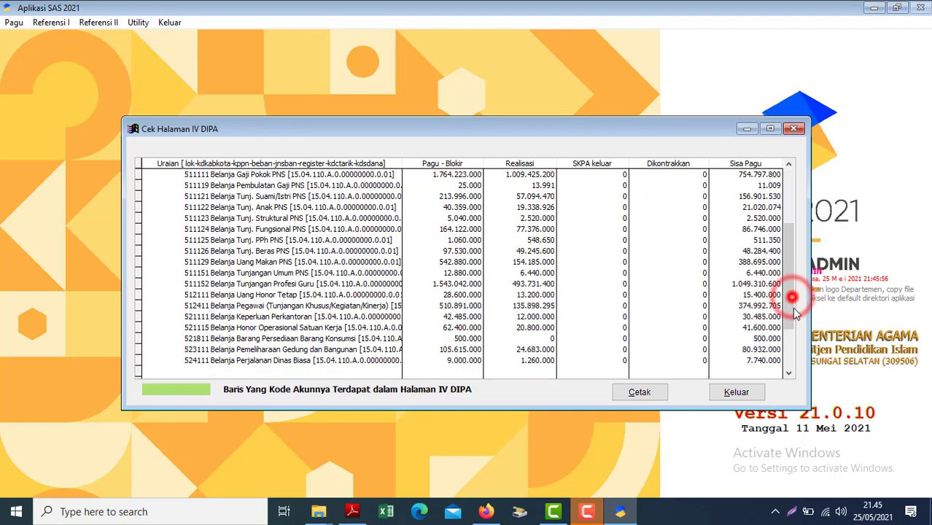
left_click(794, 296)
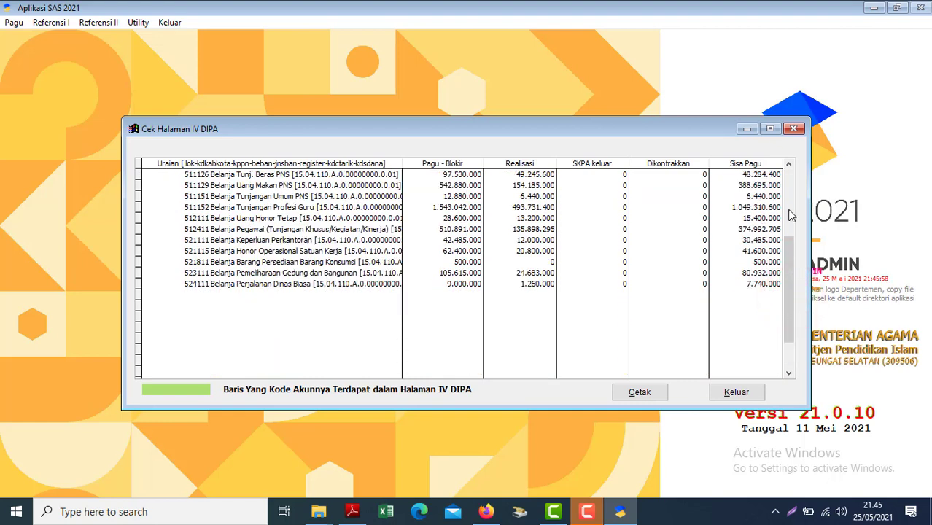
left_click(787, 209)
left_click(788, 210)
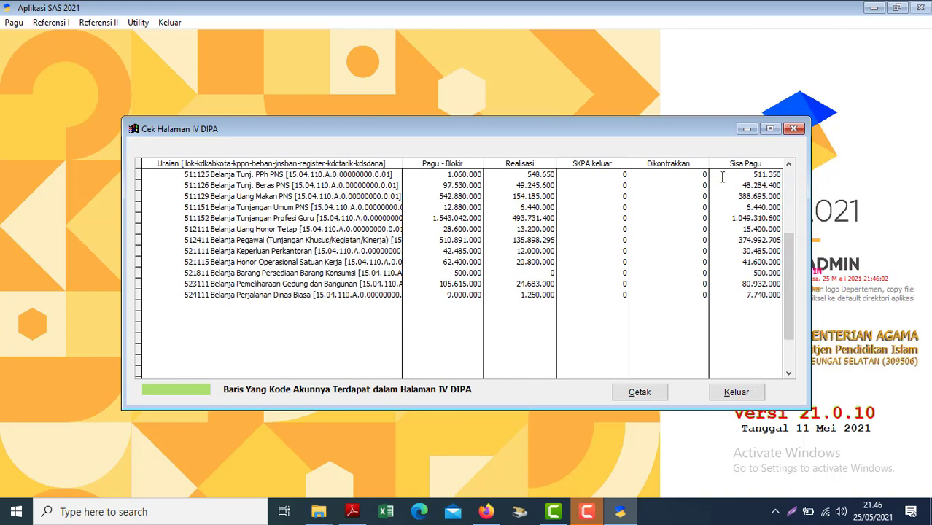
Leave Cek Halaman IV DIPA, accept the Tayang Pagu preview with Lanjut, and select Tgl. Dokumen.
left_click(732, 393)
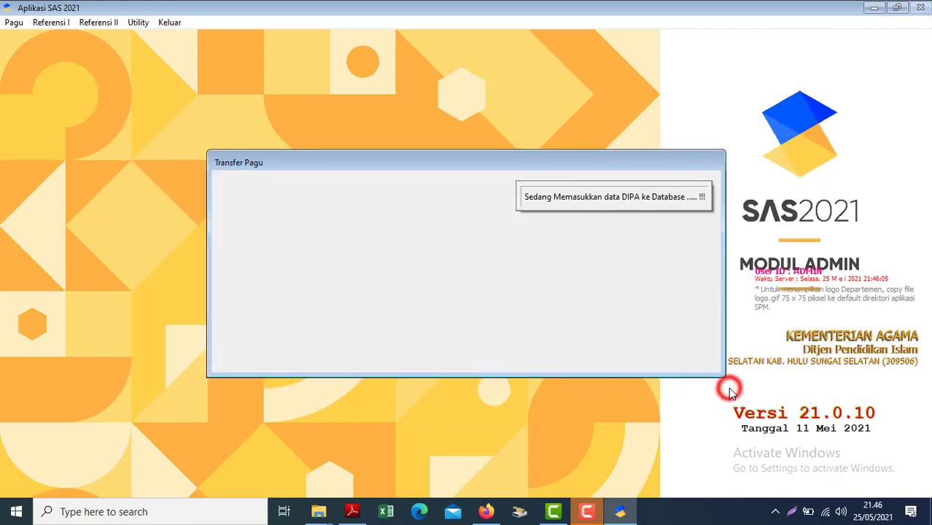
left_click_drag(788, 227, 782, 162)
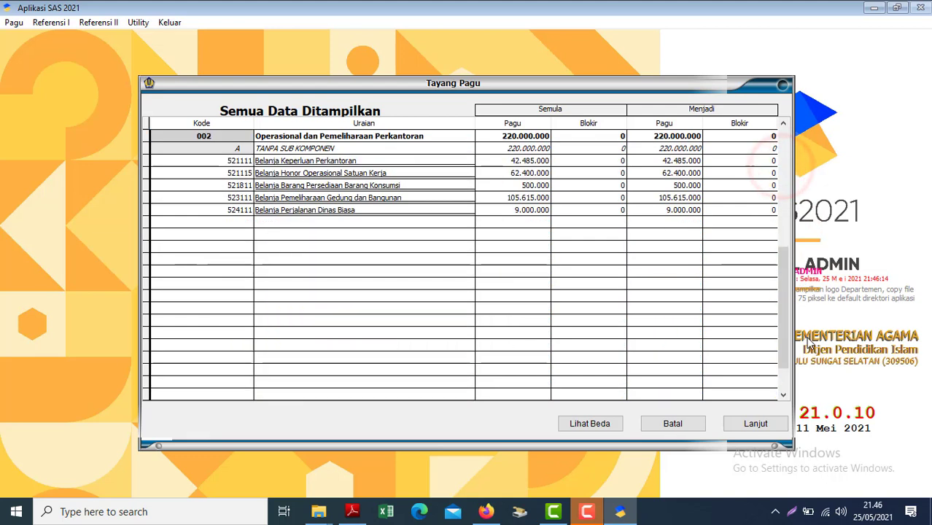
left_click(782, 187)
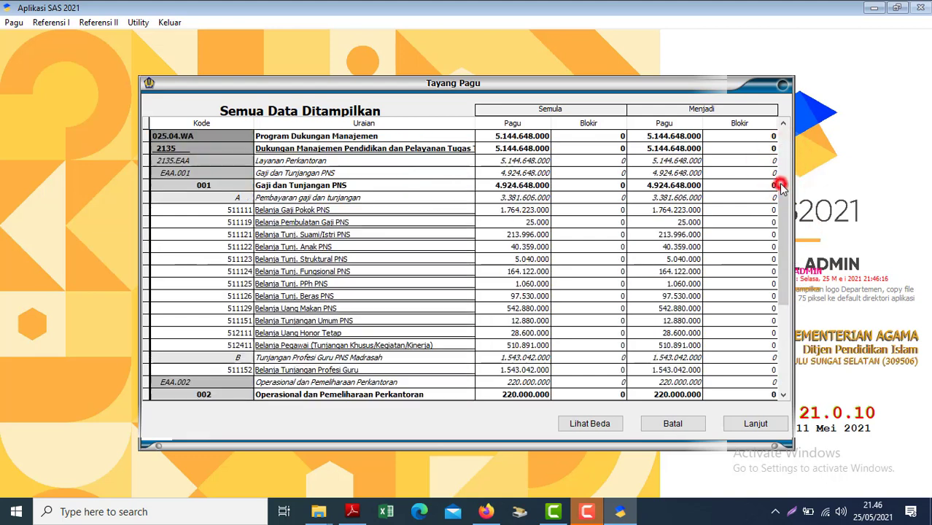
left_click(764, 424)
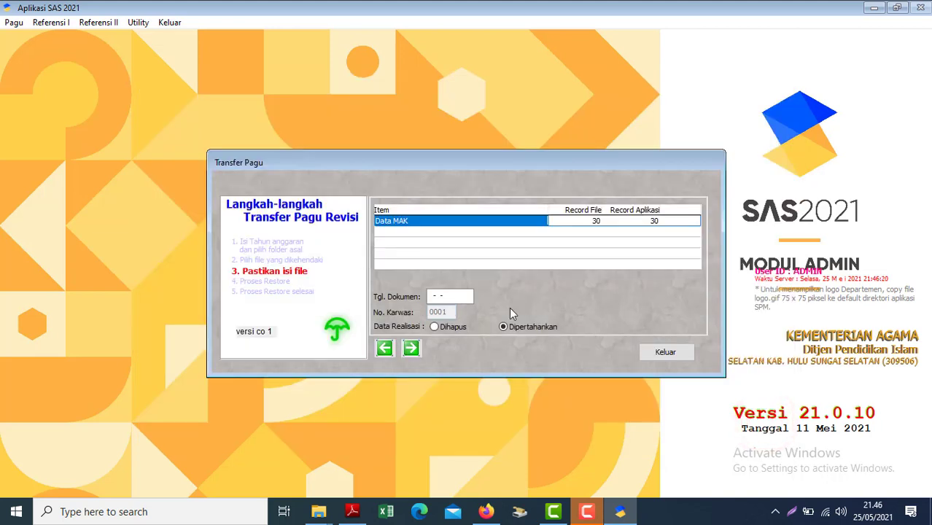
left_click(429, 296)
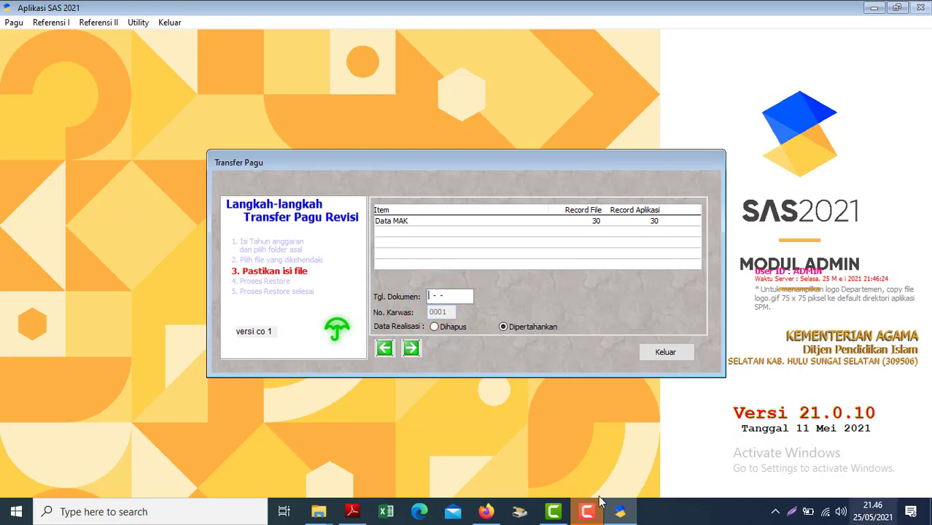
left_click(356, 503)
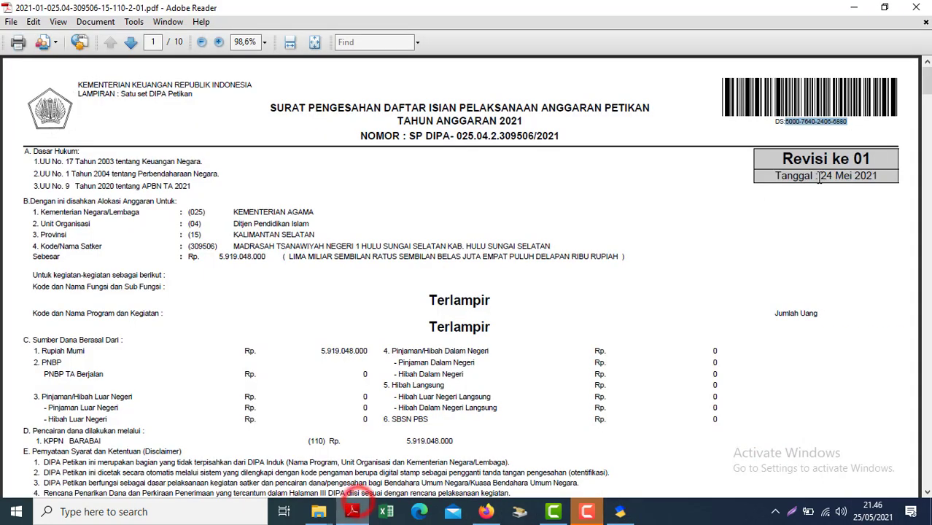
Check the DIPA revision date 24 Mei 2021 and enter 24-05-2021 as Tgl. Dokumen.
double_click(846, 124)
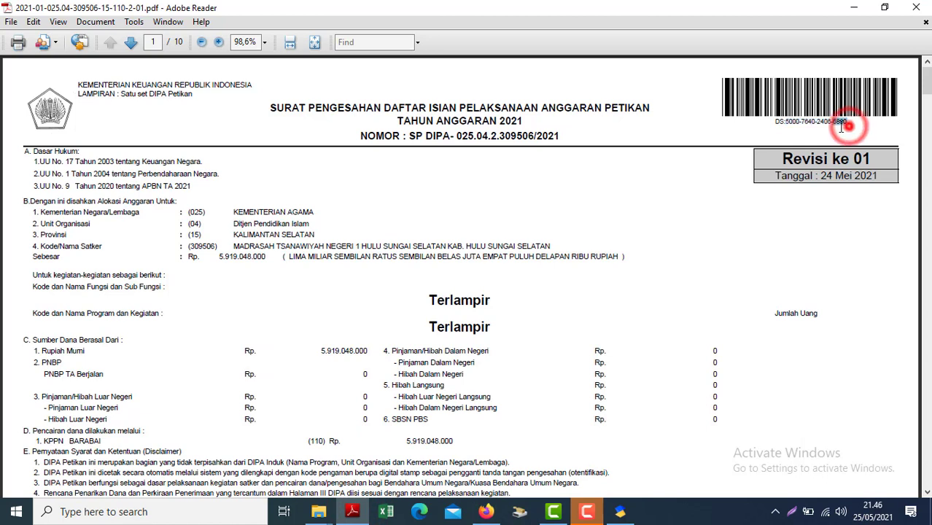
key("alt+Tab")
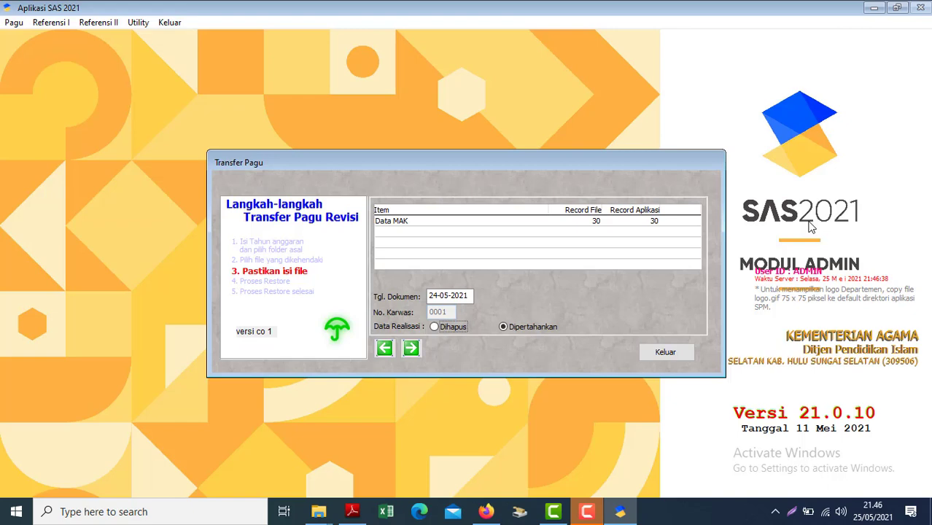
key("alt+Tab")
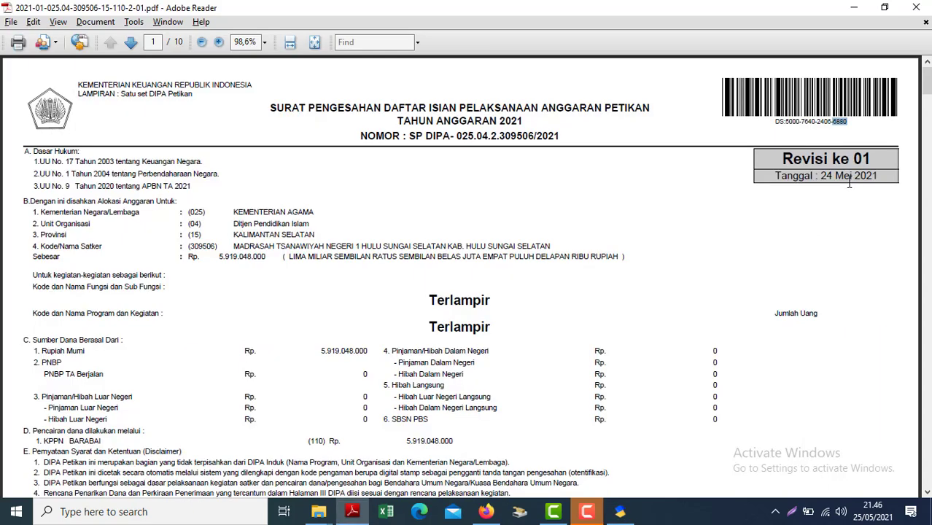
key("alt+Tab")
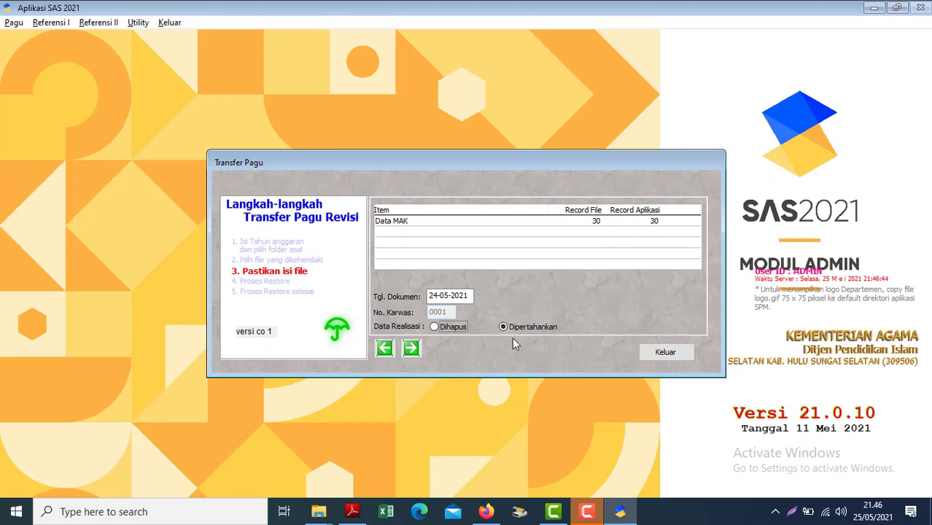
Run Proses Restore for the revised pagu, acknowledge the Info message, and close Transfer Pagu.
left_click(422, 351)
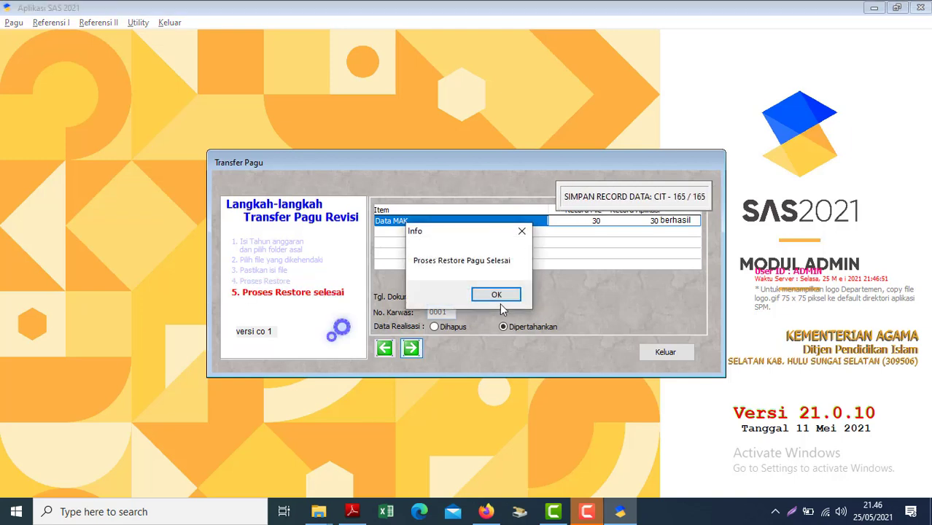
left_click(497, 300)
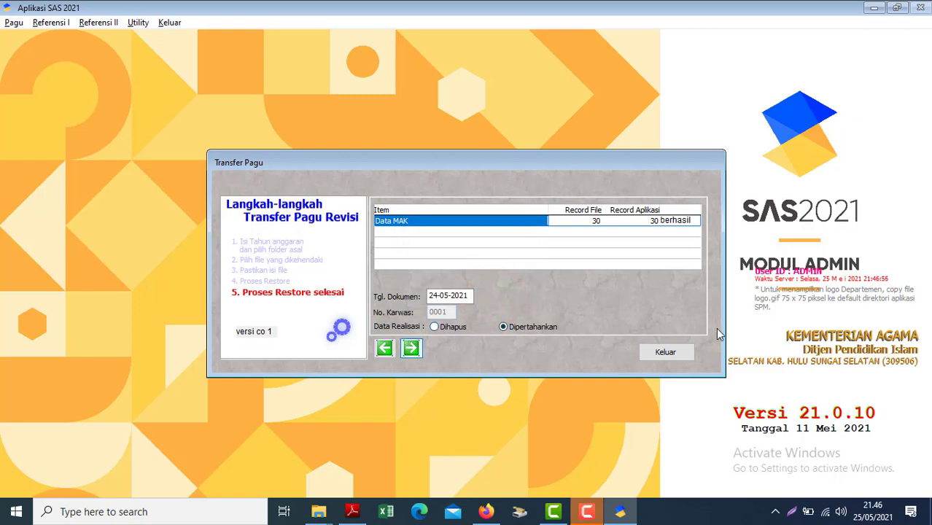
left_click(665, 353)
left_click(14, 23)
In Pembagian Pagu, clear the existing codes, assign PPK 01 to all accounts, and save.
left_click(52, 50)
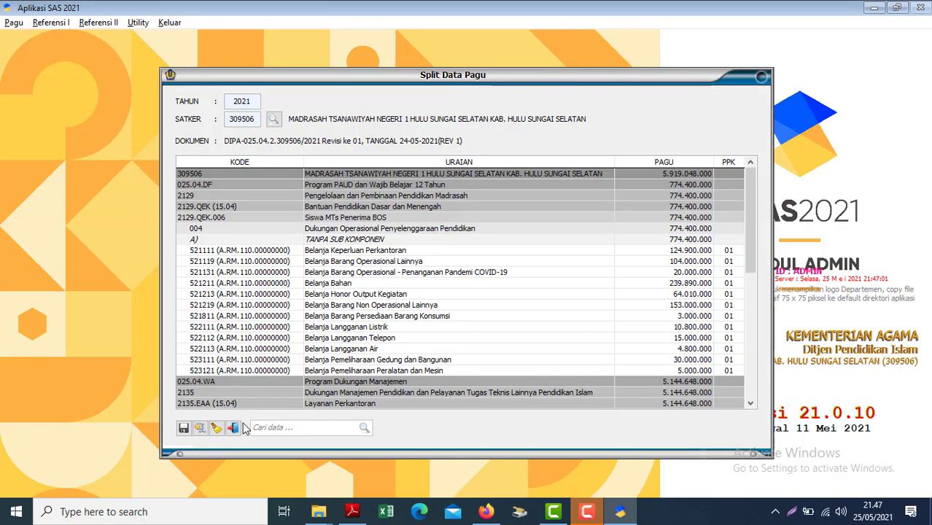
left_click(216, 428)
left_click(502, 301)
left_click(493, 292)
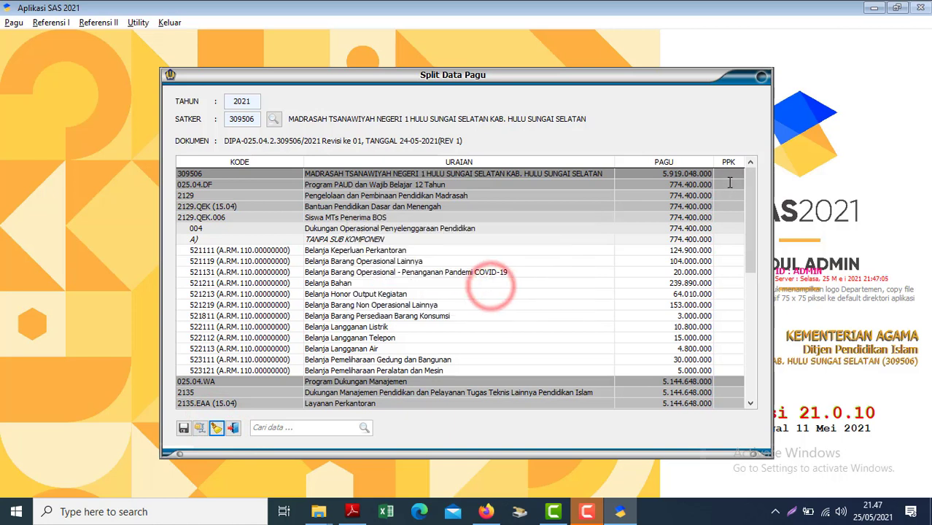
left_click(728, 175)
type("01")
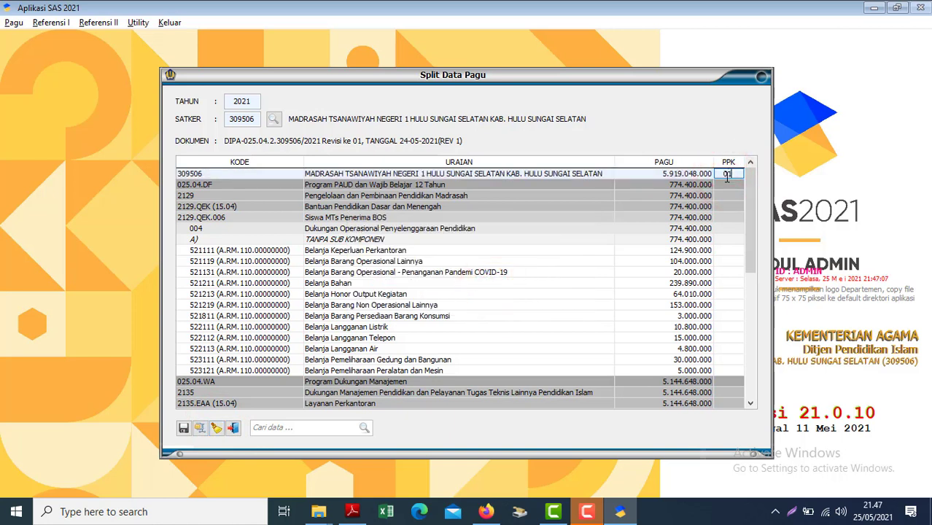
key("Return")
left_click(183, 428)
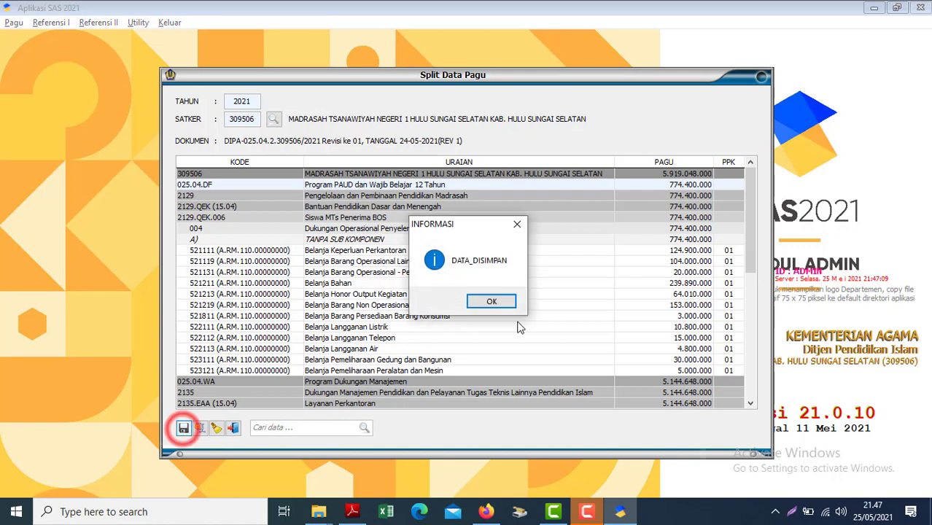
left_click(490, 302)
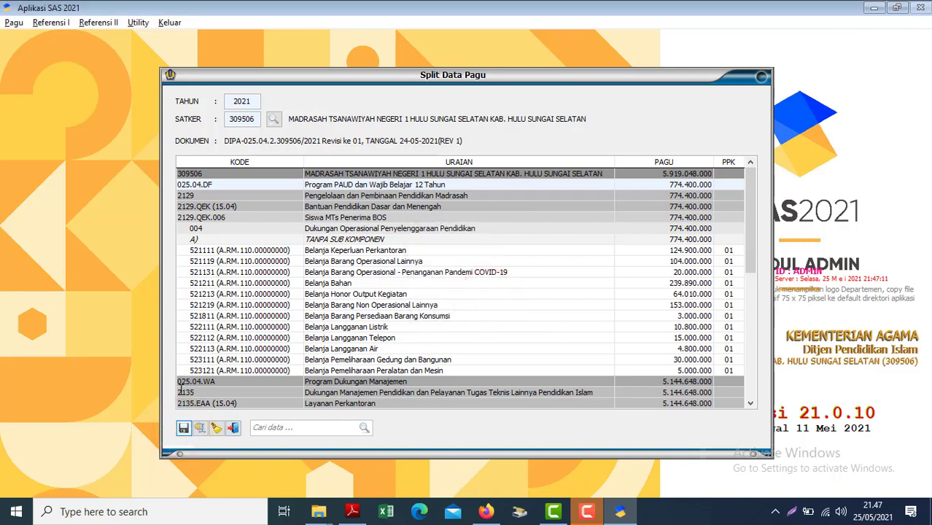
Cancel sending the pagu to the PPK and close Split Data Pagu.
left_click(199, 428)
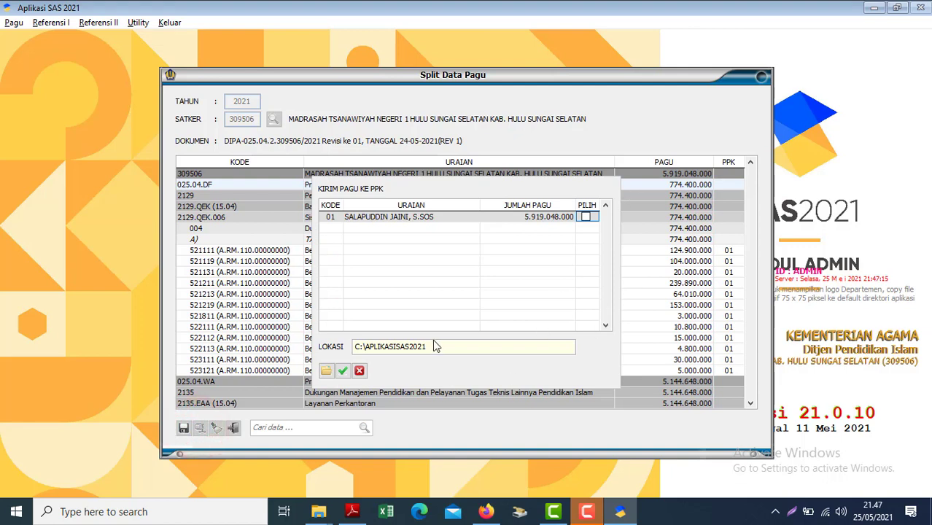
left_click(358, 370)
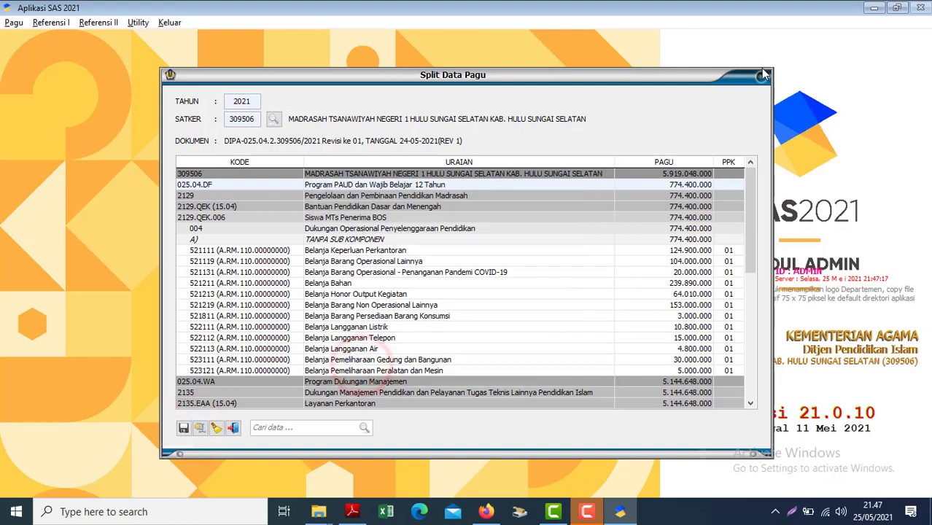
left_click(762, 76)
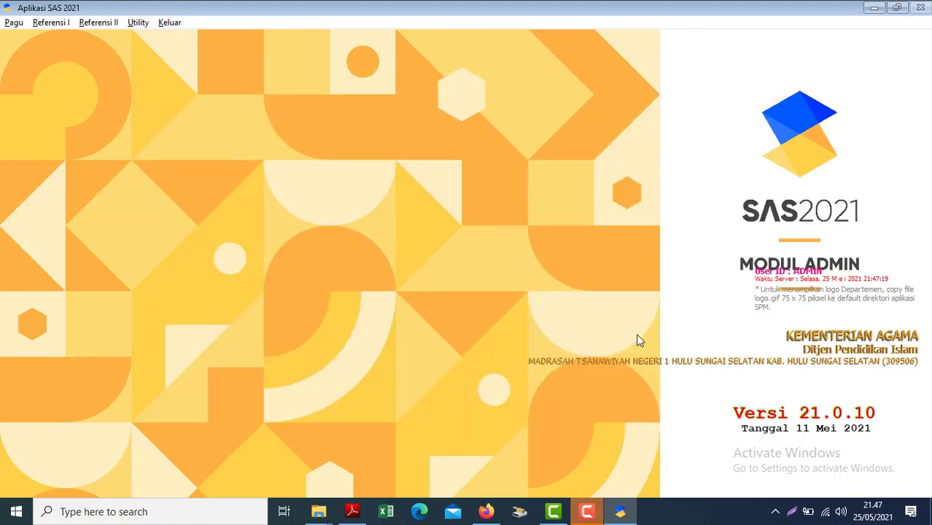